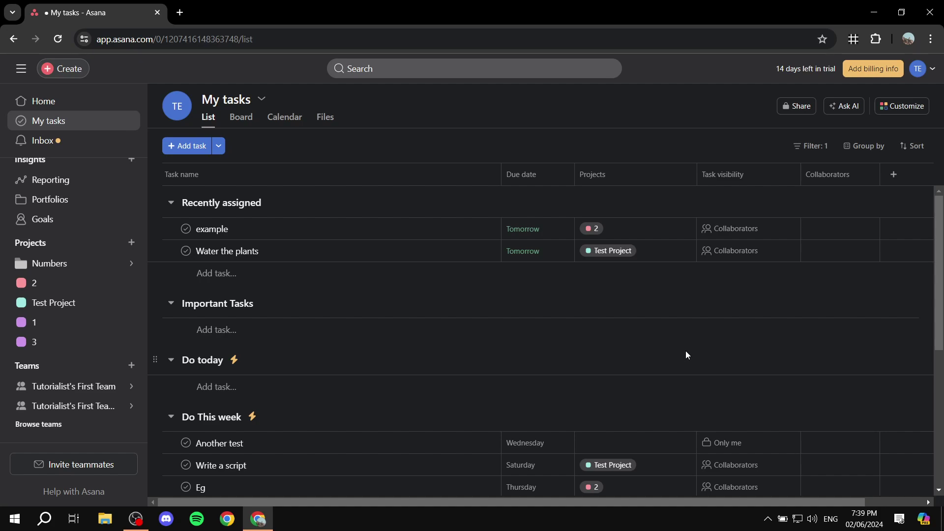
Look through the home page and the existing projects listed in the workspace, such as Test Project, 1 and 3
{"action": "left_click", "coordinate": [74, 99]}
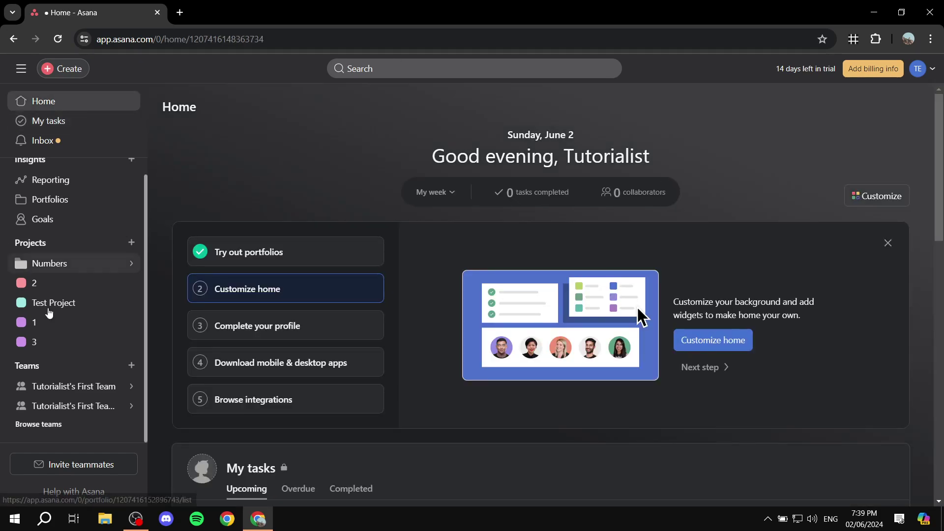
{"action": "left_click", "coordinate": [55, 303]}
{"action": "left_click", "coordinate": [55, 324]}
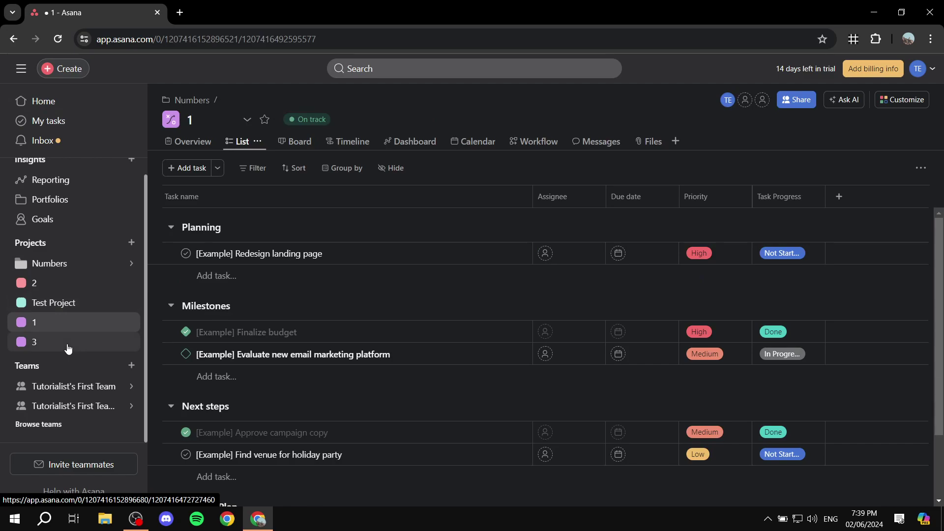
{"action": "left_click", "coordinate": [67, 346]}
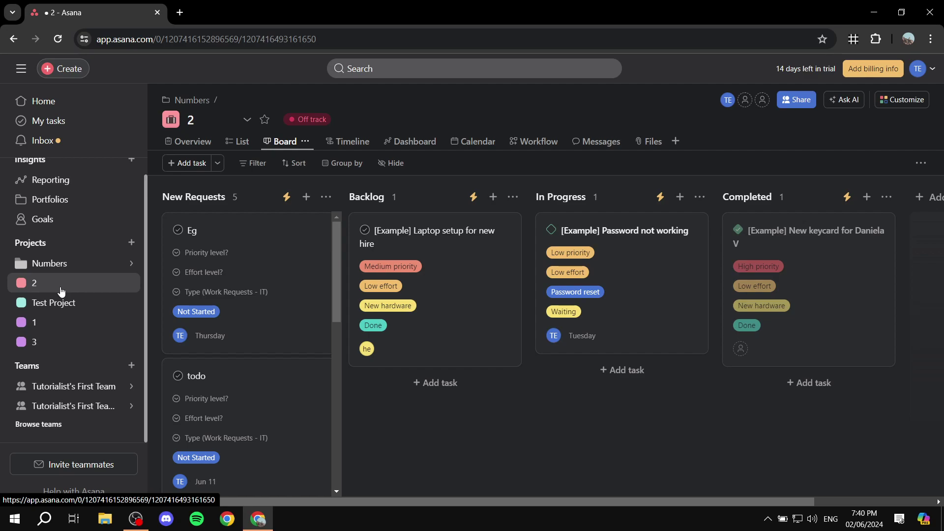
Start a new blank project and name it Content Calendar
{"action": "left_click", "coordinate": [131, 242]}
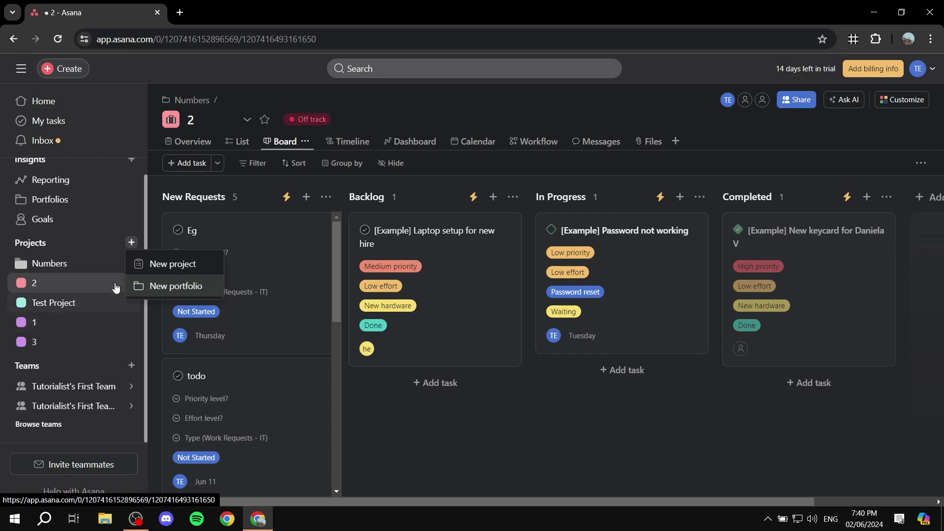
{"action": "left_click", "coordinate": [153, 266]}
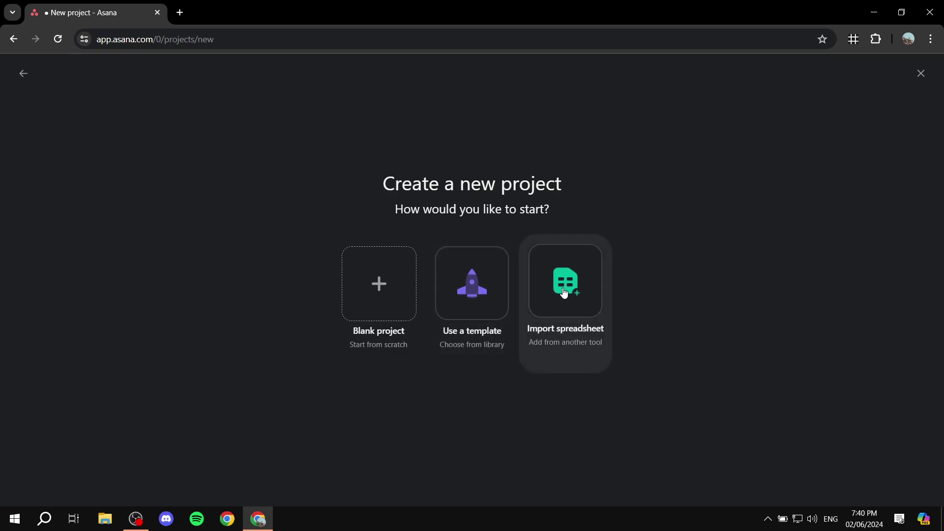
{"action": "left_click", "coordinate": [380, 292]}
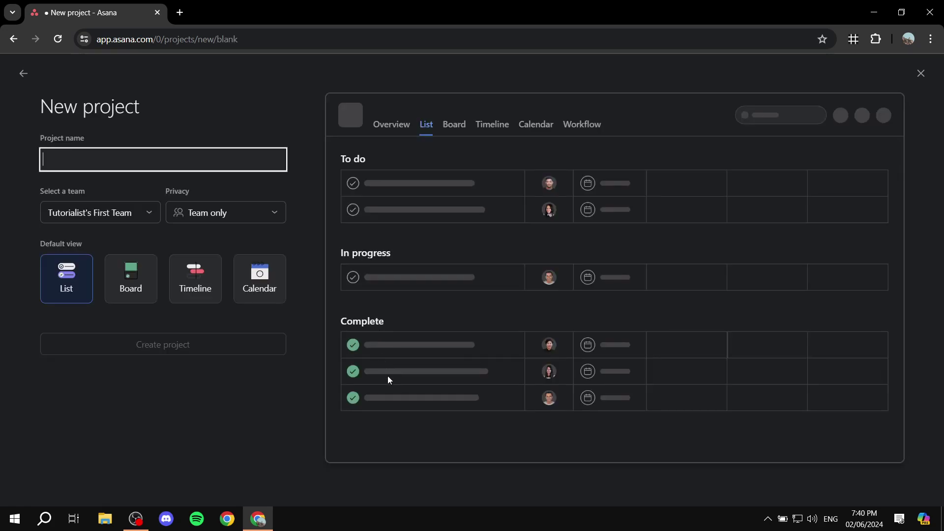
{"action": "left_click", "coordinate": [136, 152]}
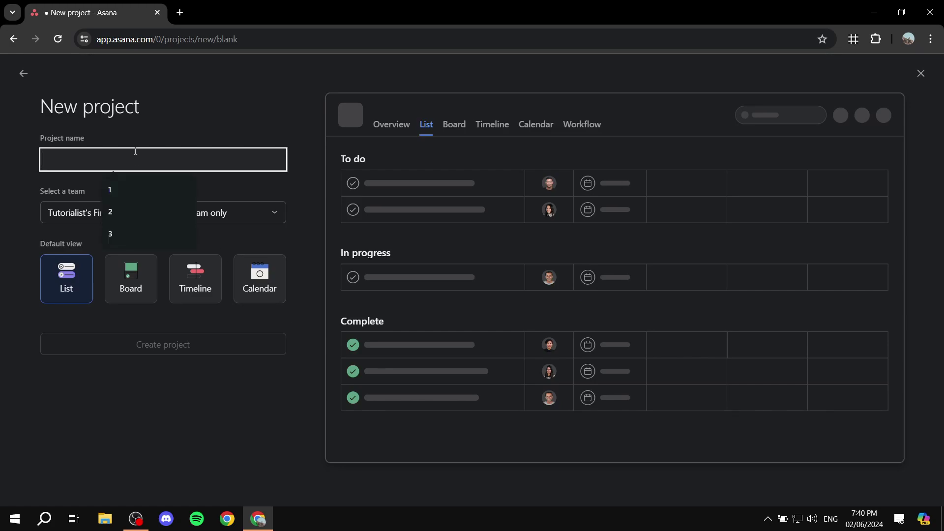
{"action": "type", "text": "C"}
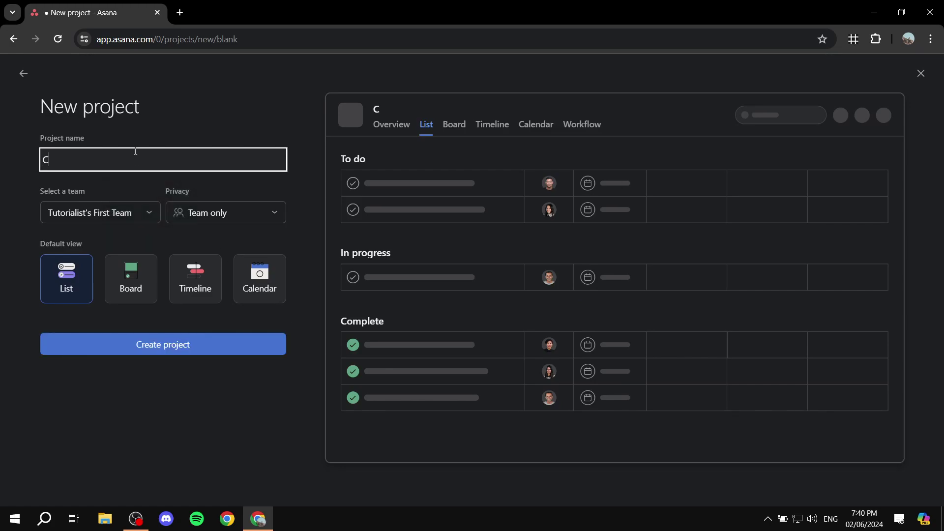
{"action": "type", "text": "ontent Calendar"}
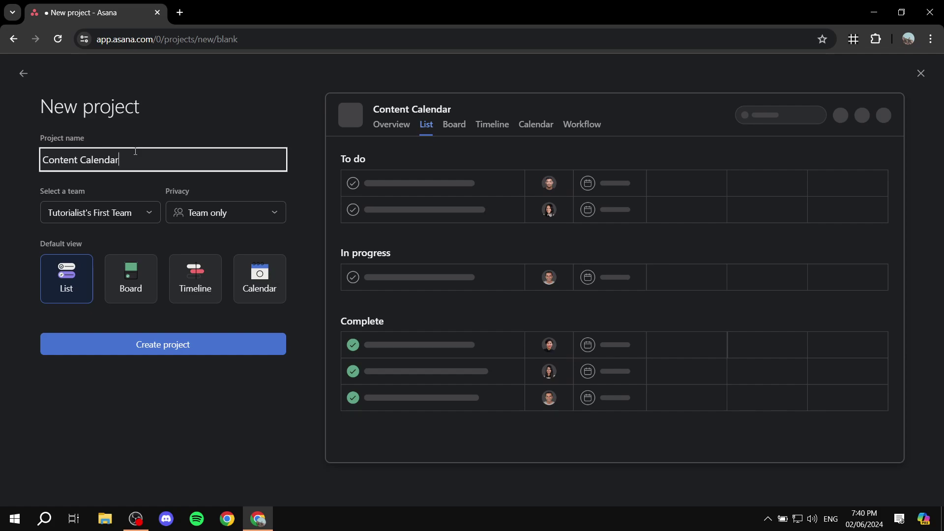
Choose Calendar as the default view for the new project and create it
{"action": "left_click", "coordinate": [112, 207]}
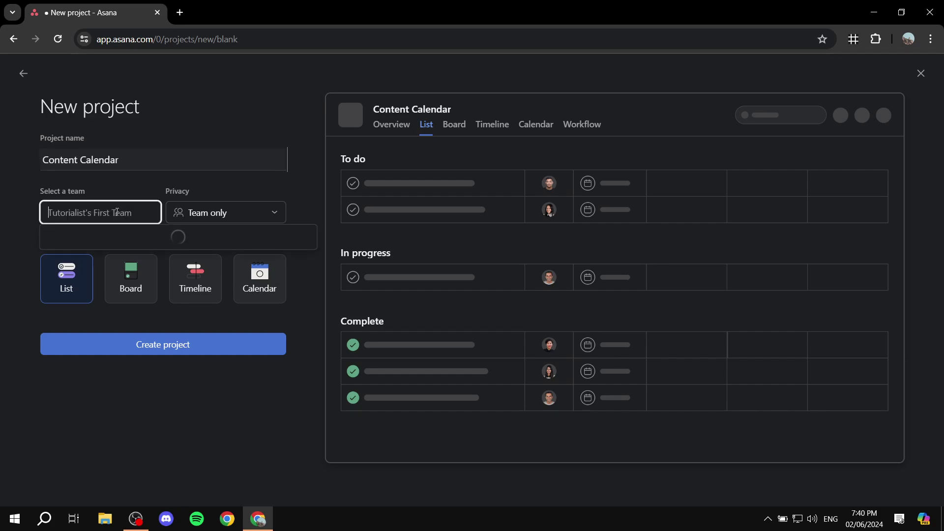
{"action": "left_click", "coordinate": [141, 189]}
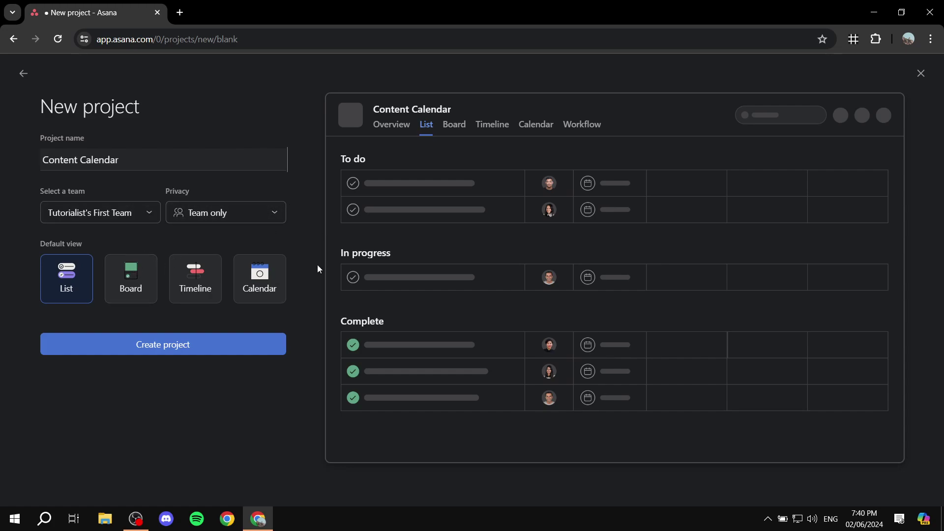
{"action": "left_click", "coordinate": [260, 282]}
{"action": "left_click_drag", "start_coordinate": [35, 246], "coordinate": [118, 247]}
{"action": "left_click", "coordinate": [137, 241]}
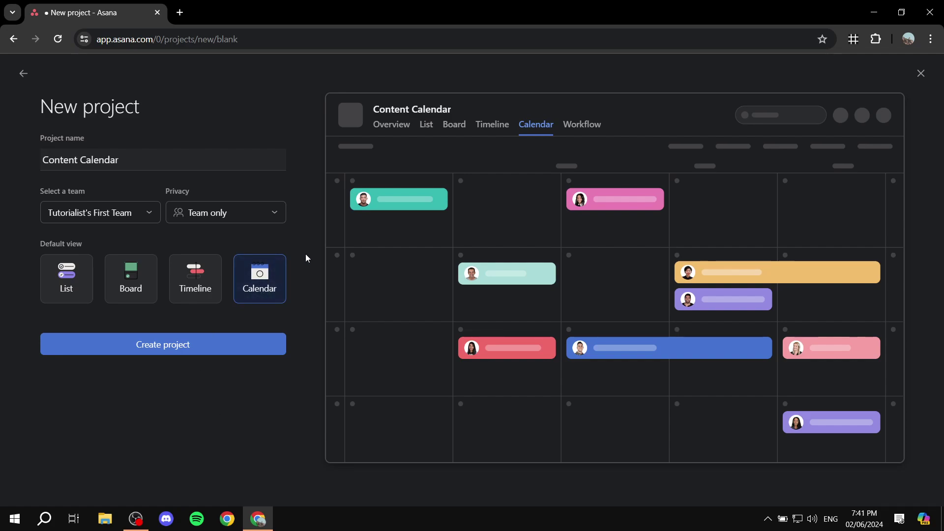
{"action": "left_click", "coordinate": [226, 349]}
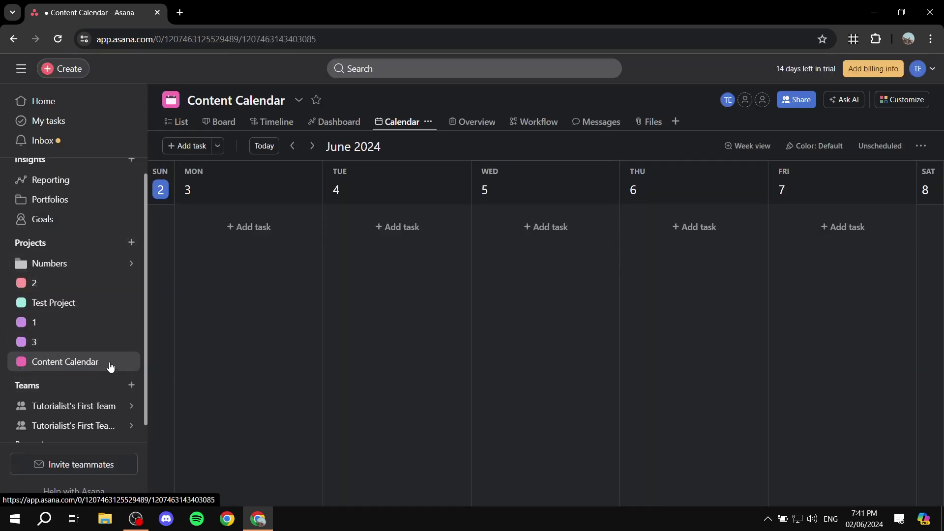
Set the theme color of the Content Calendar project to yellow
{"action": "right_click", "coordinate": [90, 363]}
{"action": "mouse_move", "coordinate": [164, 289]}
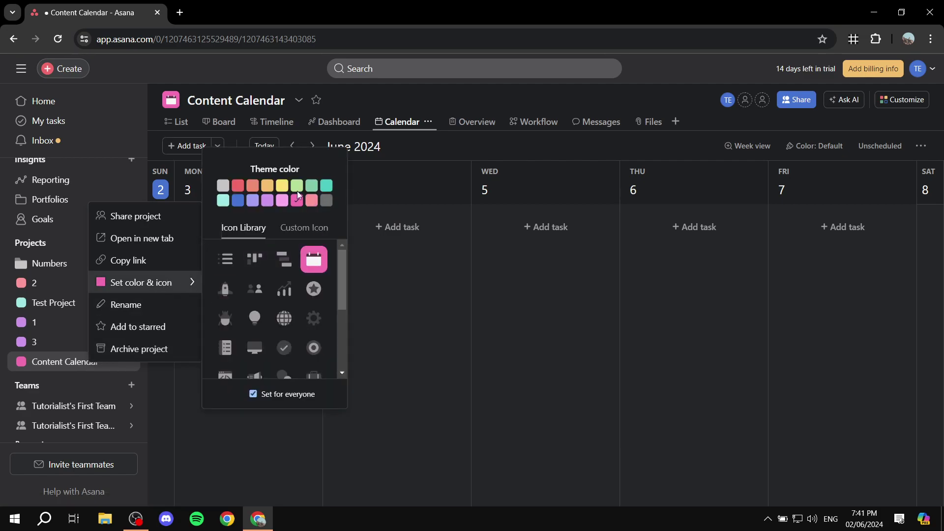
{"action": "left_click", "coordinate": [284, 187]}
{"action": "left_click", "coordinate": [4, 363]}
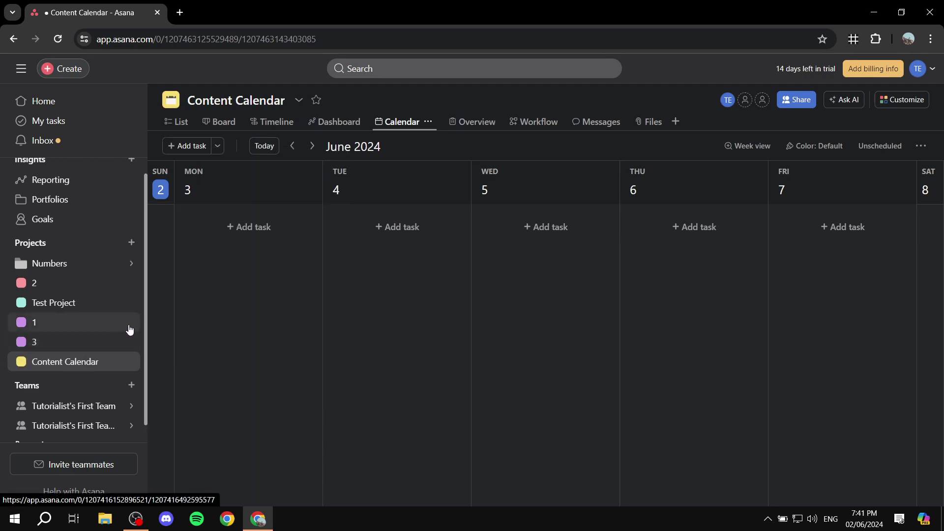
Add the sections Script Writing and Video Editing to the list view of the Content Calendar project
{"action": "left_click", "coordinate": [178, 121]}
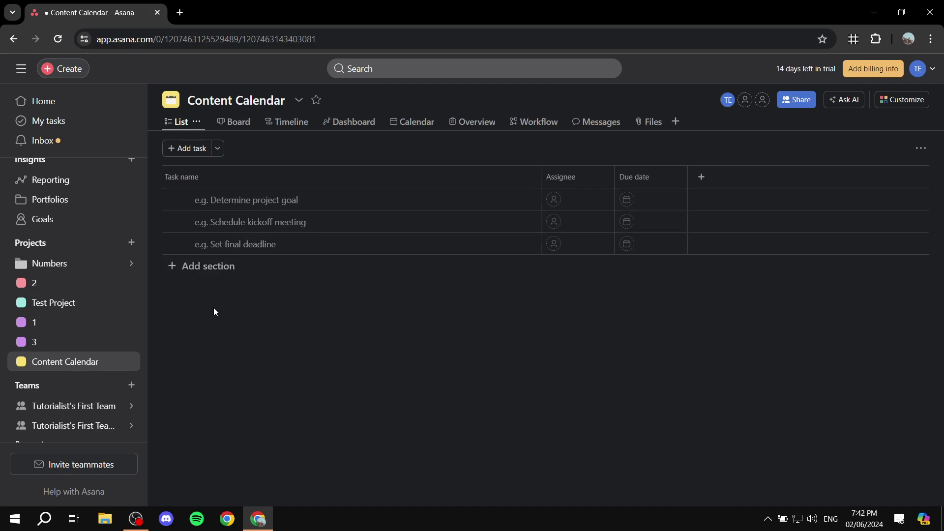
{"action": "left_click", "coordinate": [208, 266]}
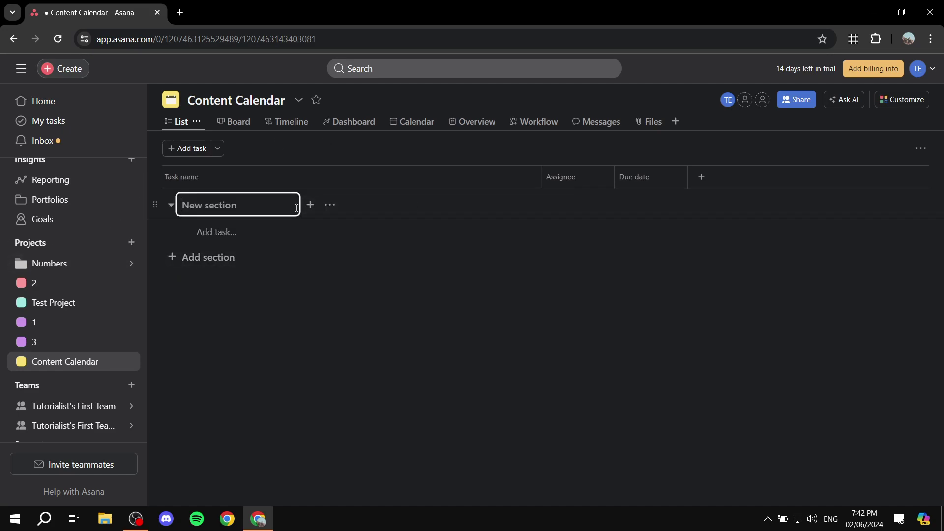
{"action": "type", "text": "Script Writing"}
{"action": "left_click", "coordinate": [211, 257]}
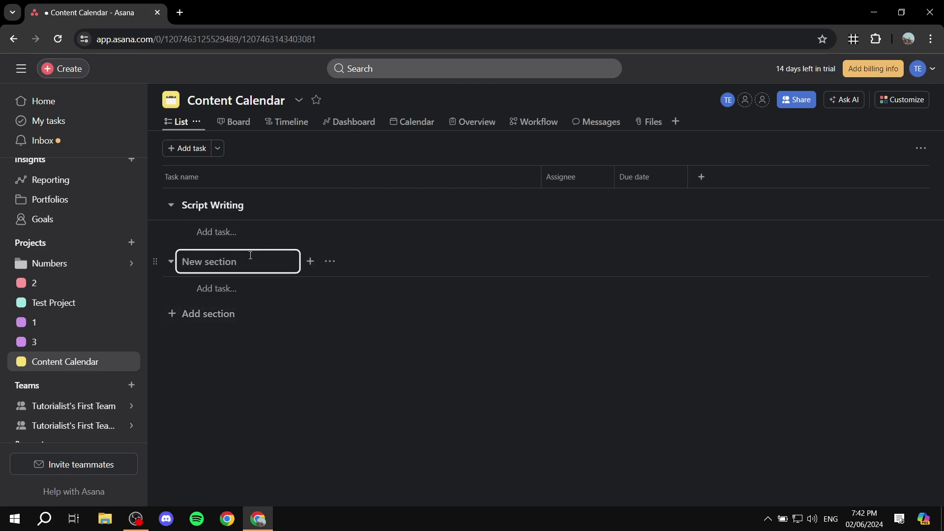
{"action": "type", "text": "Vid"}
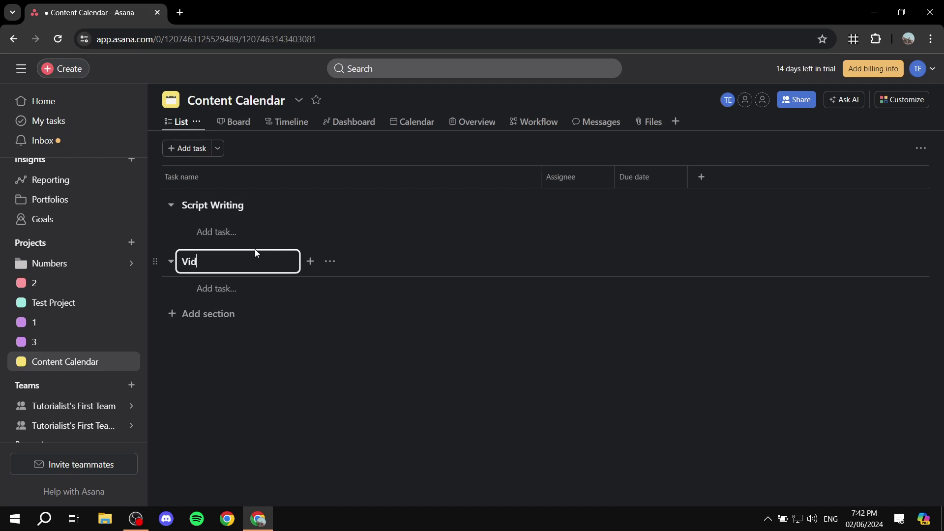
{"action": "type", "text": "eo Editing"}
{"action": "left_click", "coordinate": [209, 313]}
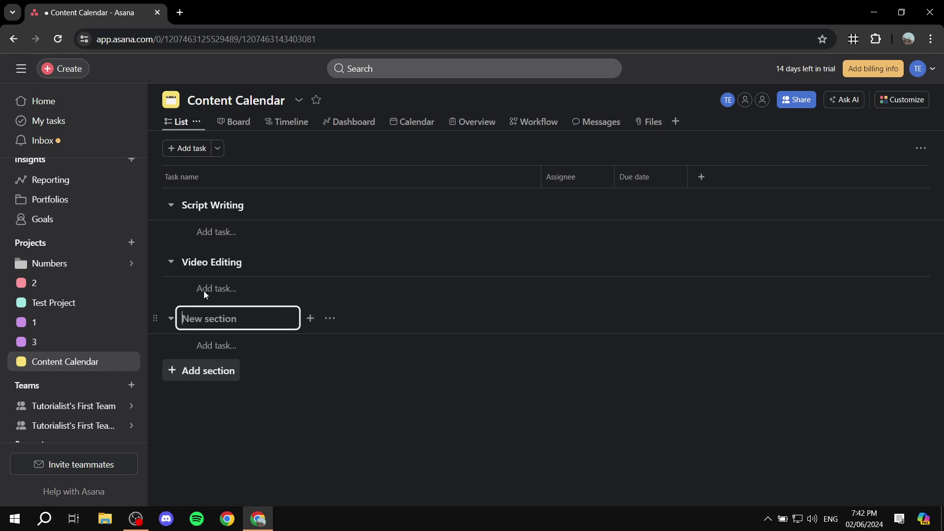
{"action": "left_click", "coordinate": [330, 318]}
{"action": "left_click", "coordinate": [285, 319]}
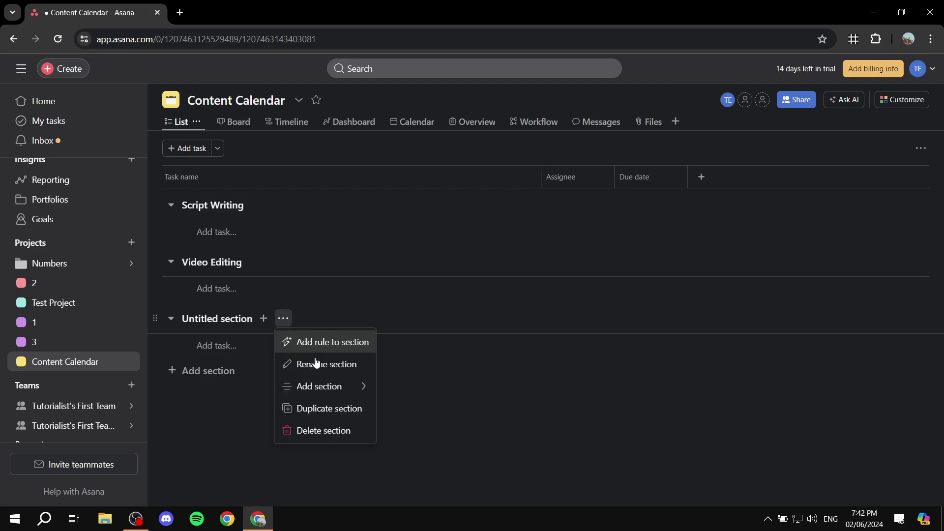
{"action": "left_click", "coordinate": [346, 435]}
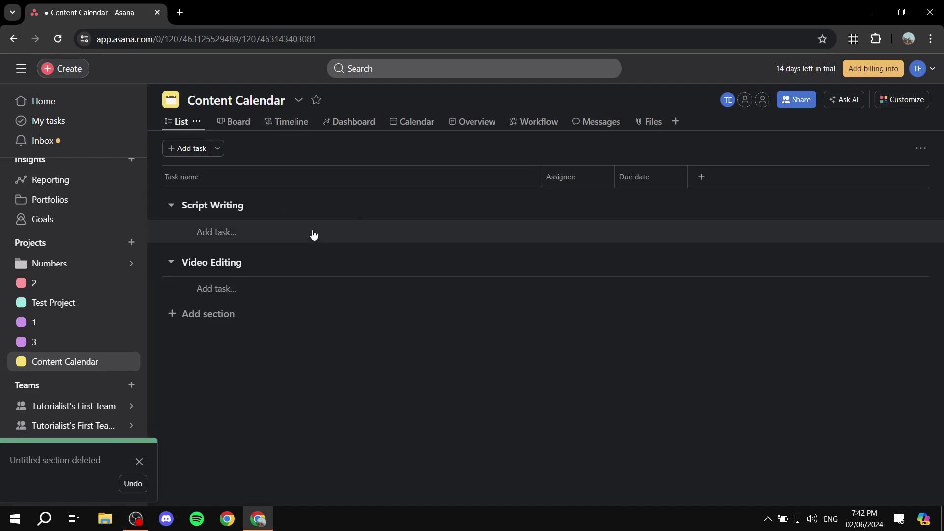
Create another blank project named Script Writing, keeping the default team, privacy and List view settings
{"action": "left_click", "coordinate": [416, 120]}
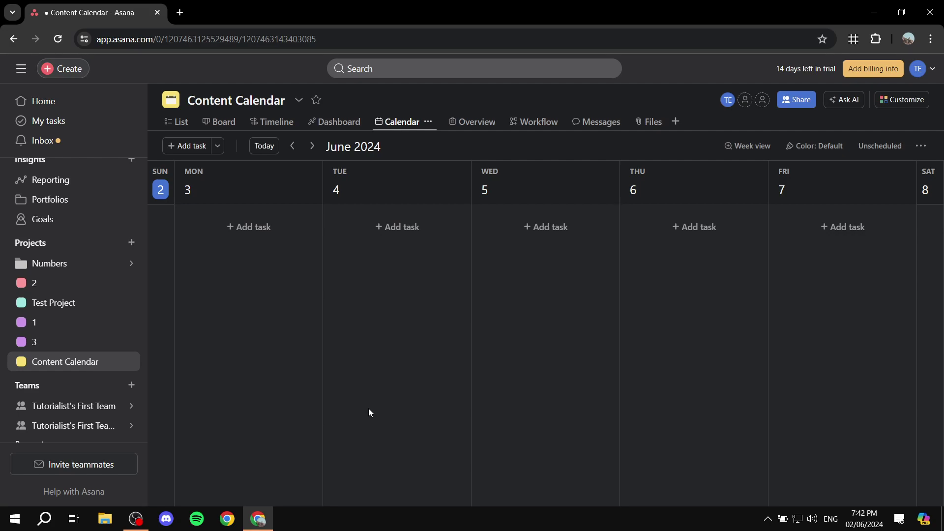
{"action": "left_click", "coordinate": [132, 243]}
{"action": "left_click", "coordinate": [172, 263]}
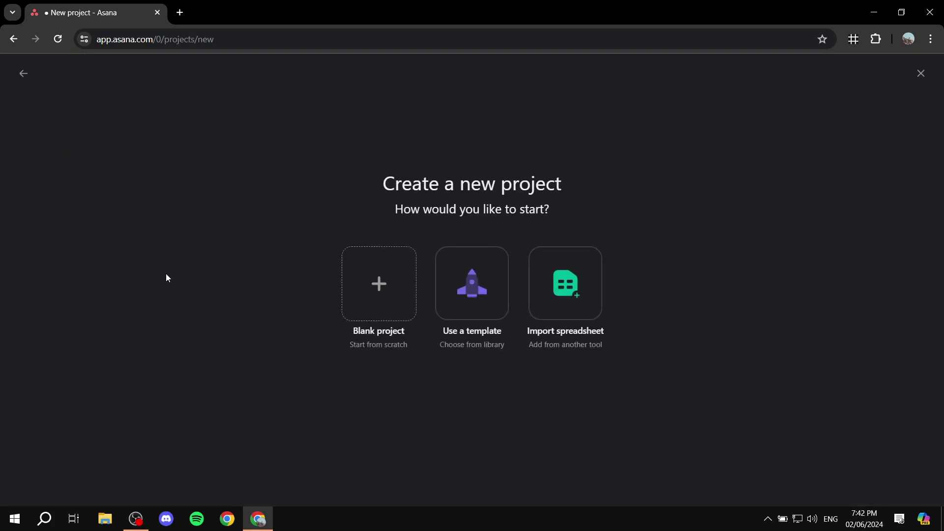
{"action": "left_click", "coordinate": [379, 284]}
{"action": "left_click", "coordinate": [154, 150]}
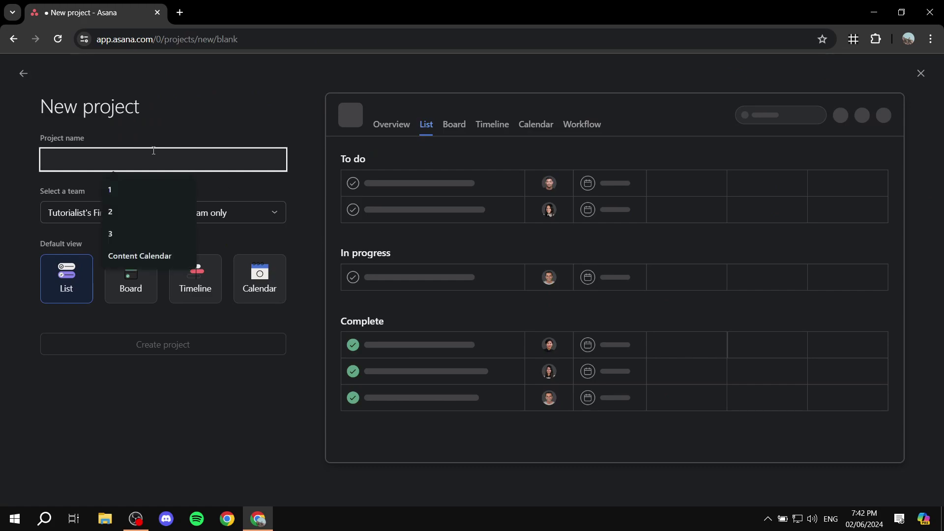
{"action": "type", "text": "sCRIPT"}
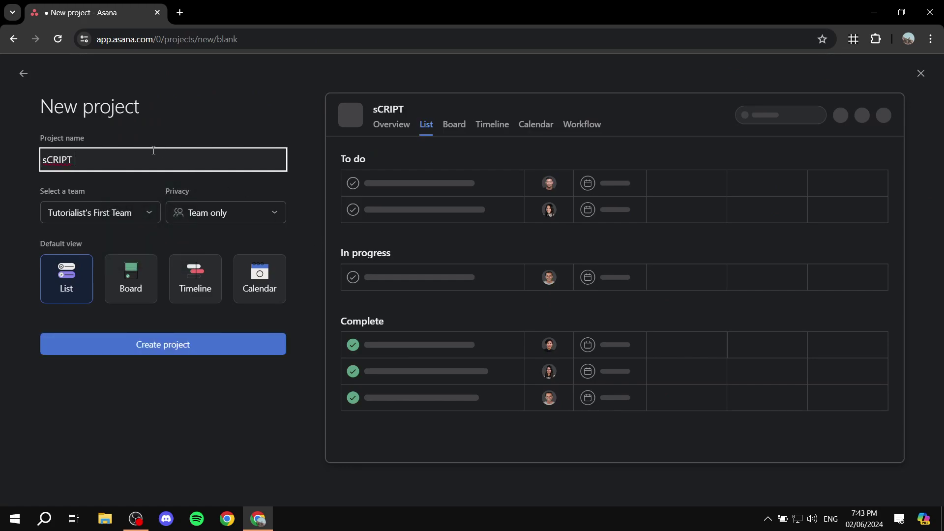
{"action": "key", "text": "ctrl+a"}
{"action": "type", "text": "Script Writing"}
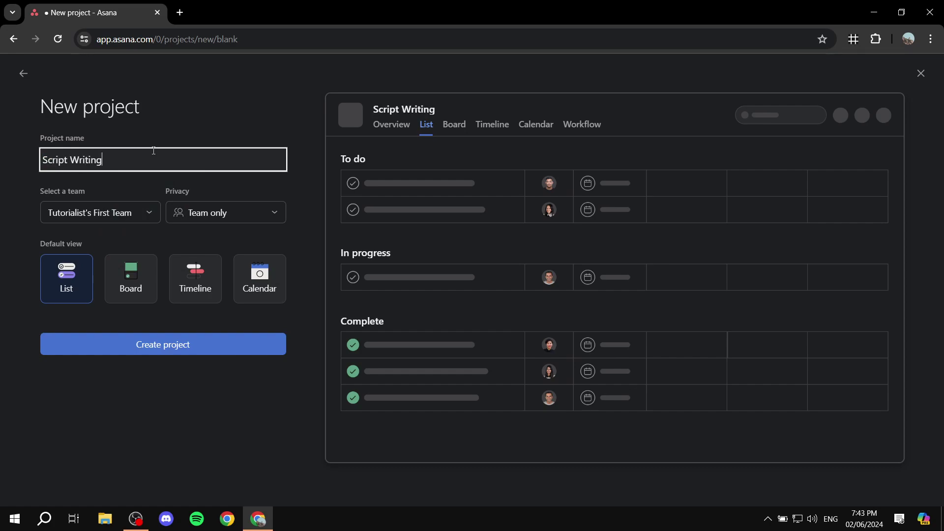
{"action": "left_click", "coordinate": [201, 358]}
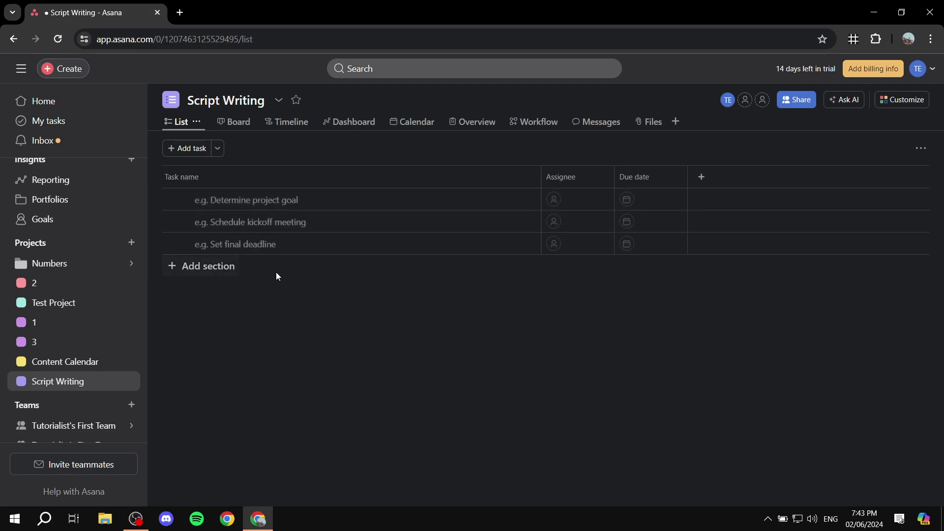
Set the theme color of the Script Writing project to yellow
{"action": "right_click", "coordinate": [25, 388]}
{"action": "mouse_move", "coordinate": [98, 303]}
{"action": "left_click", "coordinate": [214, 185]}
{"action": "left_click", "coordinate": [338, 266]}
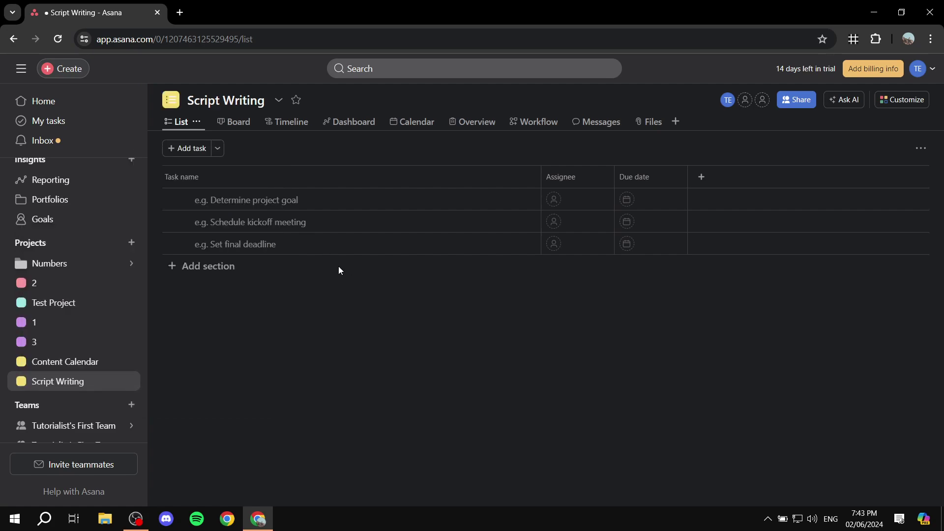
Add the sections Intro, End Script and Final to the Script Writing project
{"action": "left_click", "coordinate": [203, 266]}
{"action": "type", "text": "Intro"}
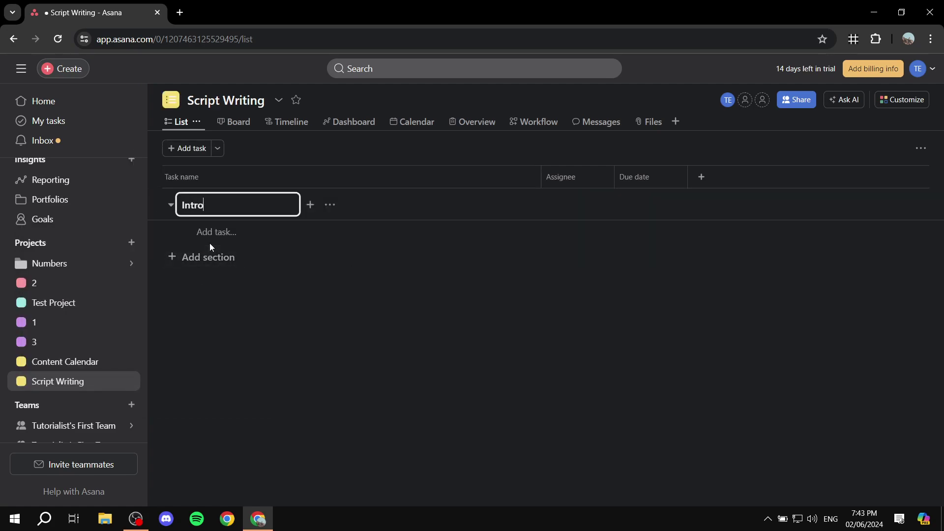
{"action": "left_click", "coordinate": [203, 253]}
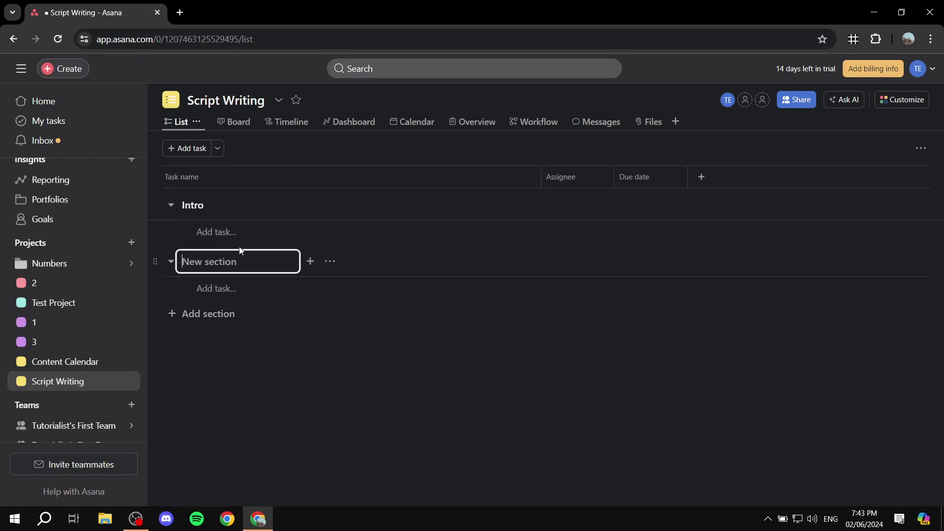
{"action": "type", "text": "End Script"}
{"action": "left_click", "coordinate": [198, 314]}
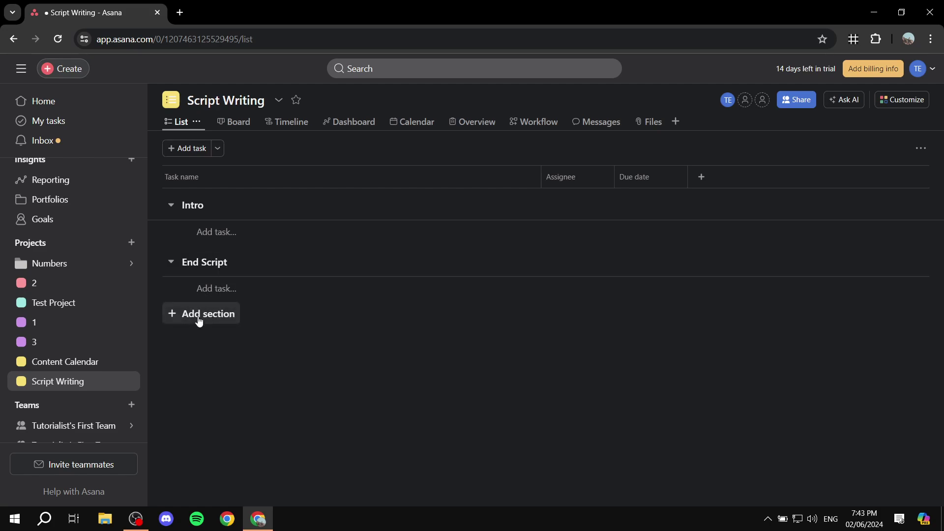
{"action": "type", "text": "Final"}
{"action": "left_click", "coordinate": [250, 416]}
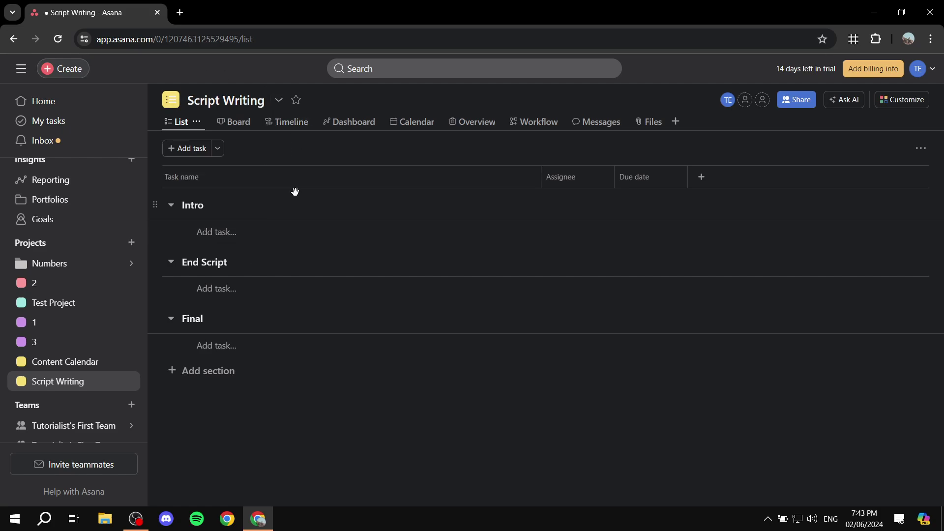
Create a blank project named Video Editing with the default team, privacy and List view settings
{"action": "left_click", "coordinate": [132, 242]}
{"action": "left_click", "coordinate": [187, 275]}
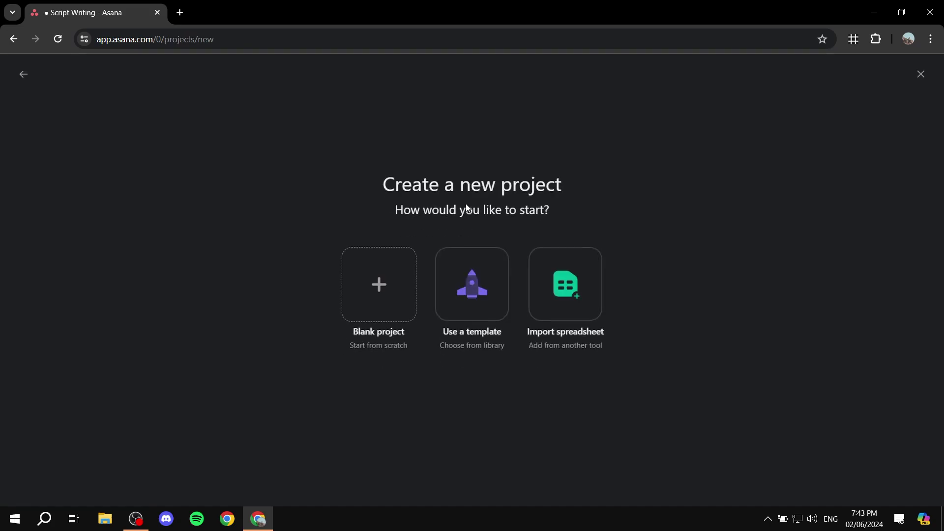
{"action": "left_click", "coordinate": [373, 266]}
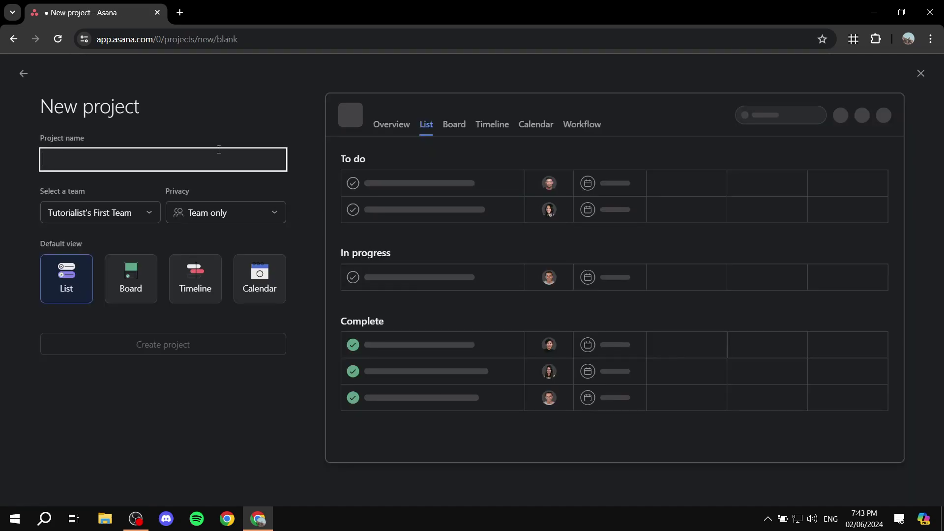
{"action": "type", "text": "Video Editing"}
{"action": "left_click", "coordinate": [177, 350]}
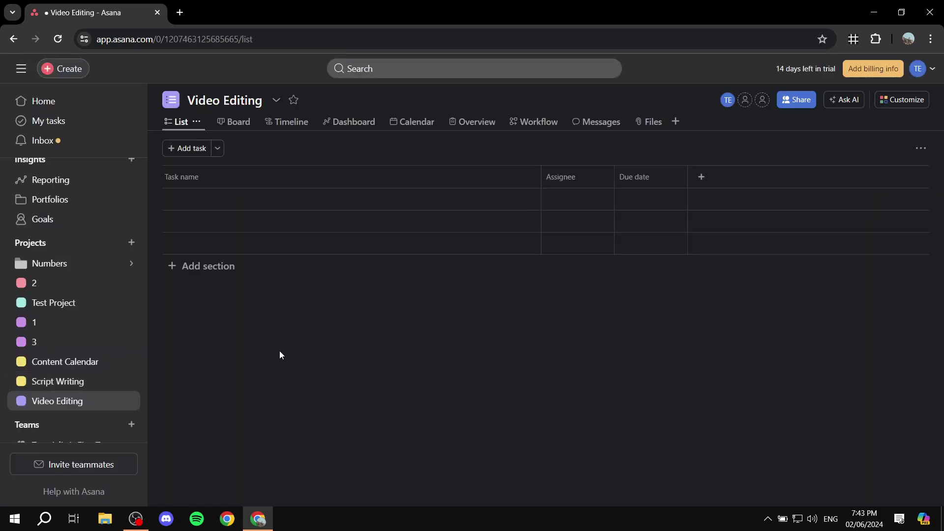
Add the sections Todo and Video Done to the Video Editing project
{"action": "left_click", "coordinate": [211, 266]}
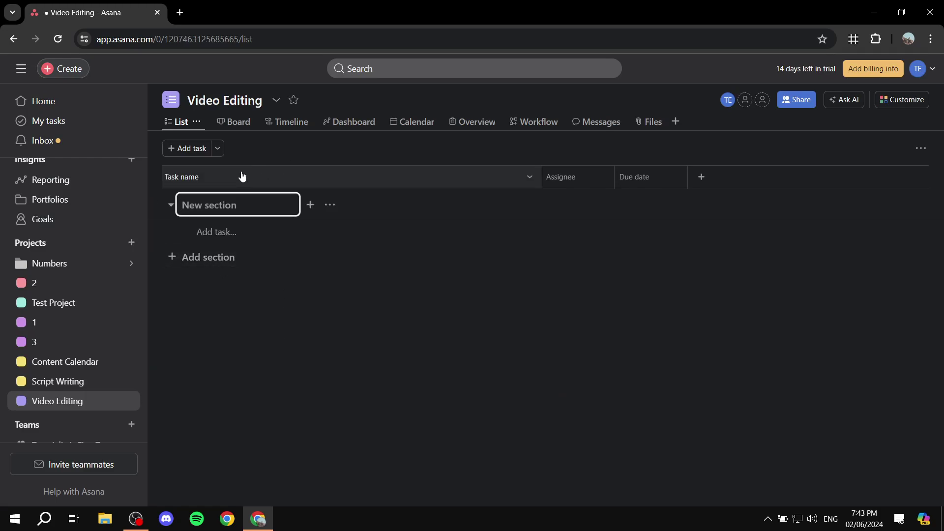
{"action": "type", "text": "Todo"}
{"action": "left_click", "coordinate": [241, 258]}
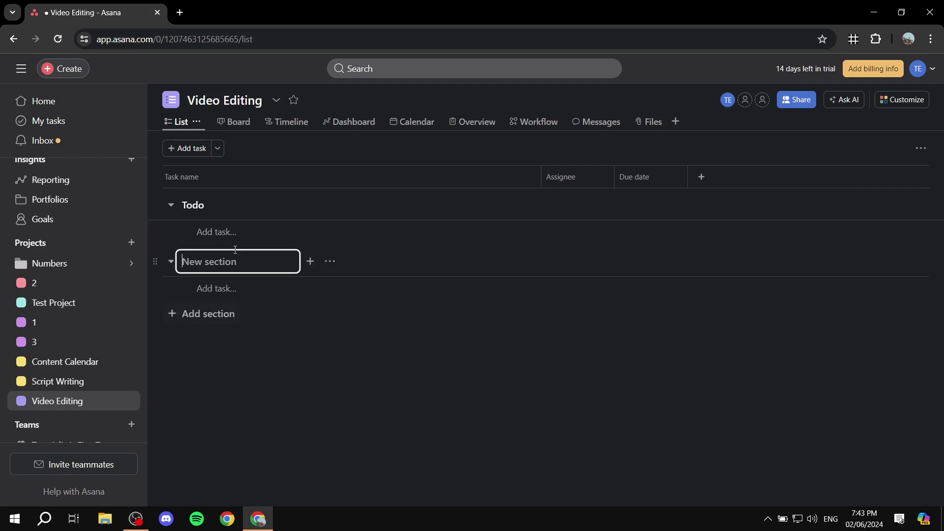
{"action": "type", "text": "Video "}
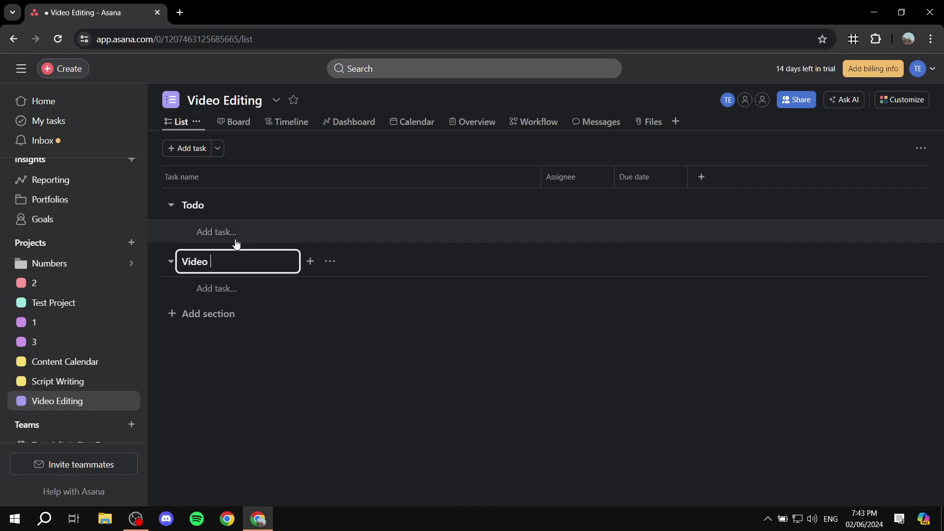
{"action": "type", "text": "Done"}
{"action": "left_click", "coordinate": [230, 379]}
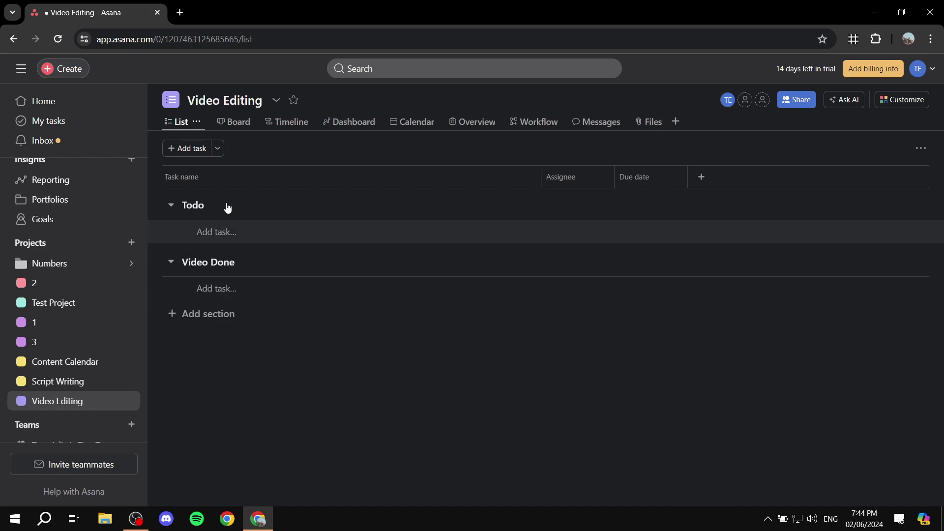
Set the theme color of the Video Editing project to yellow
{"action": "right_click", "coordinate": [40, 404]}
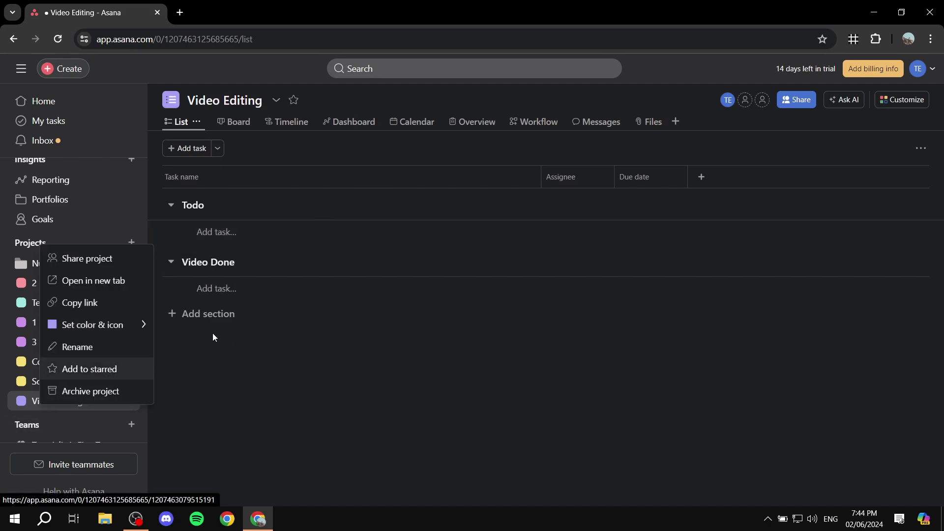
{"action": "mouse_move", "coordinate": [143, 323]}
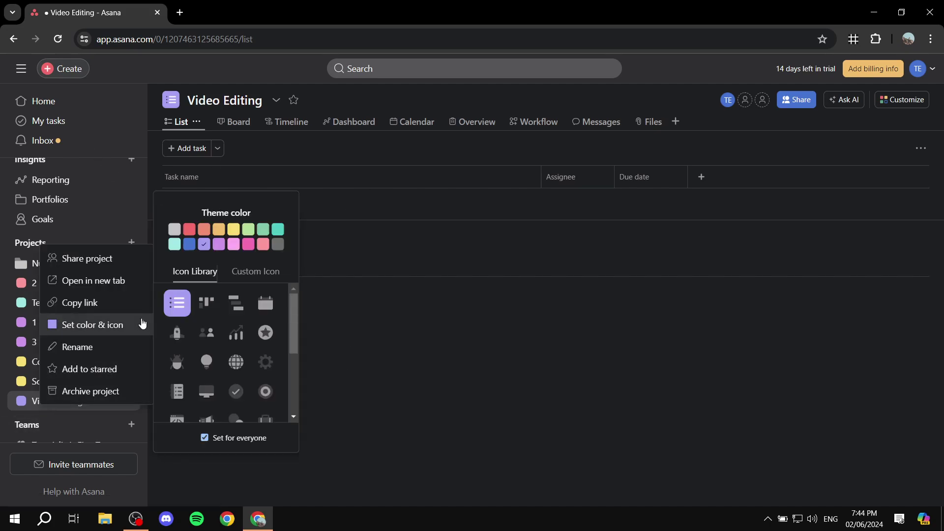
{"action": "left_click", "coordinate": [235, 233]}
{"action": "left_click", "coordinate": [406, 406]}
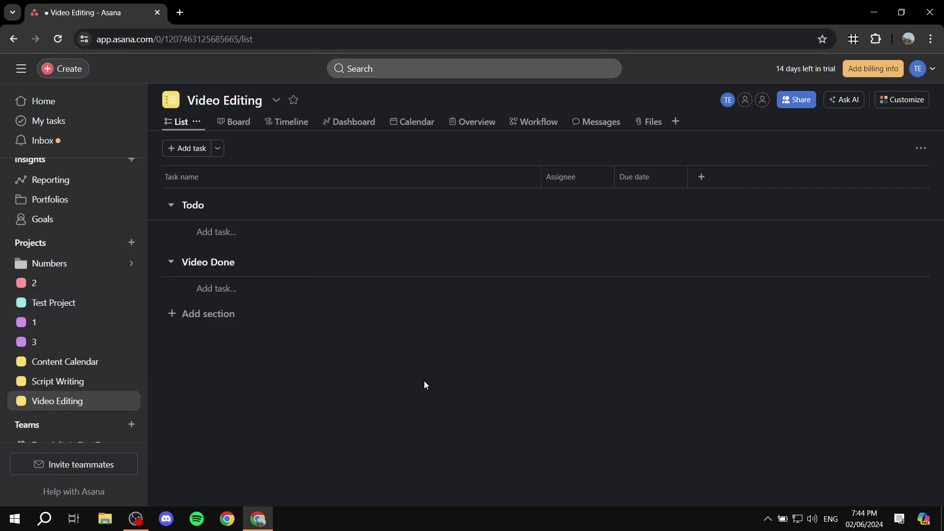
{"action": "left_click", "coordinate": [59, 382]}
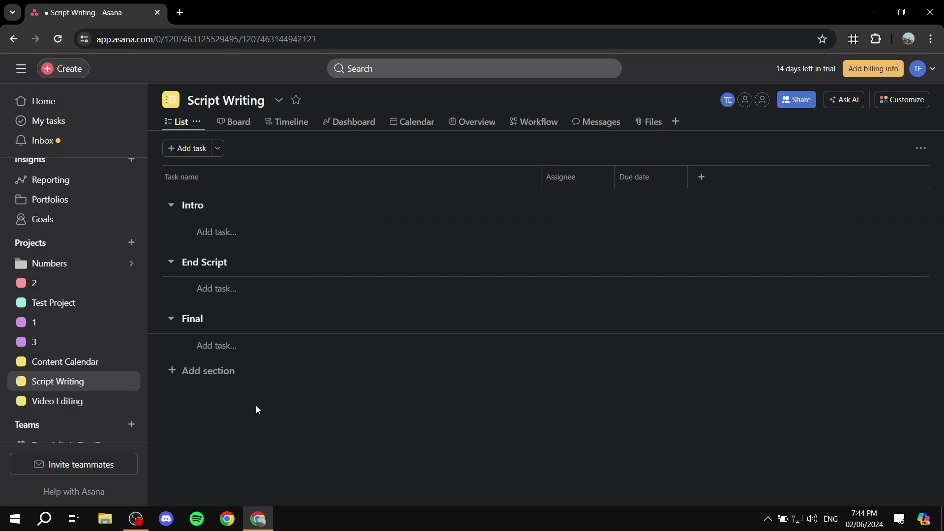
{"action": "left_click", "coordinate": [69, 401]}
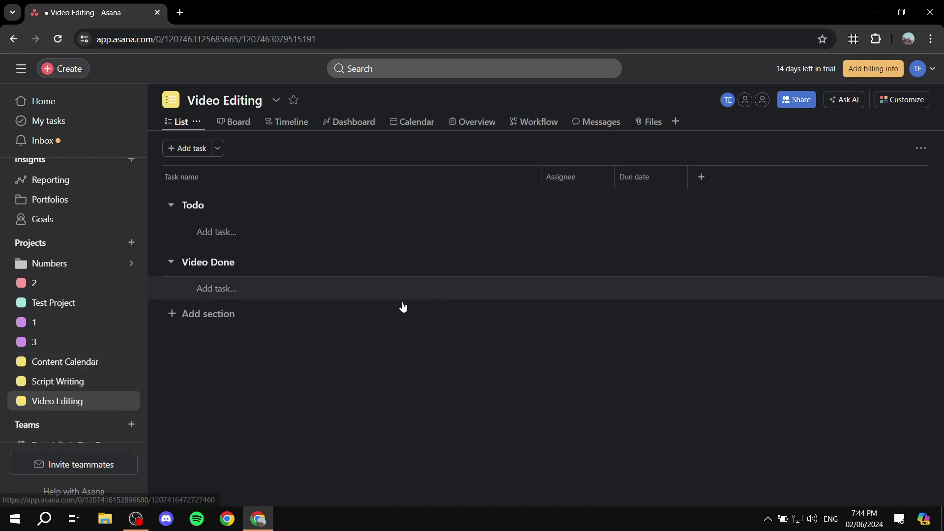
{"action": "left_click", "coordinate": [73, 383]}
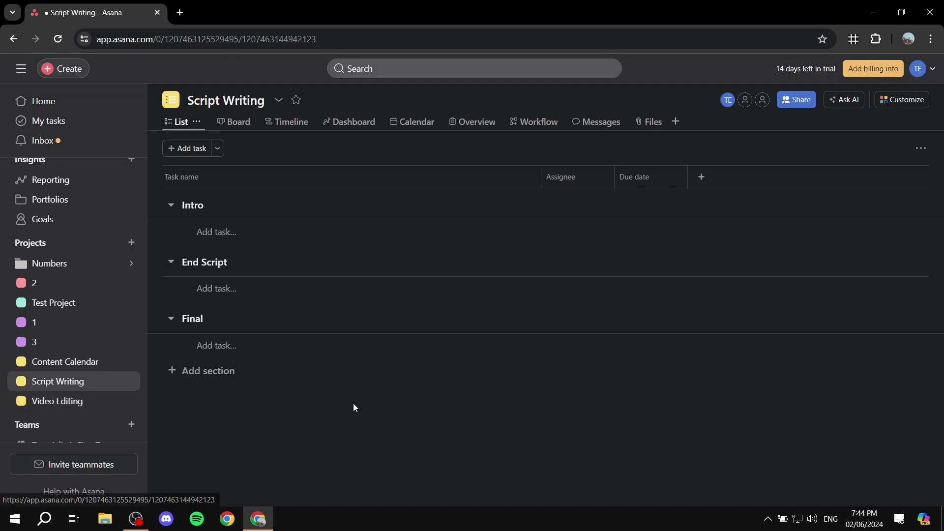
{"action": "left_click", "coordinate": [69, 363]}
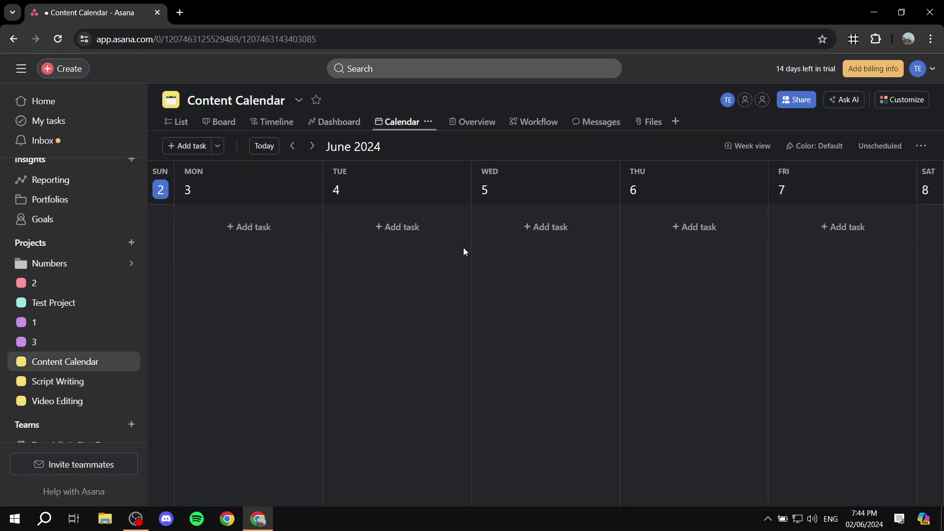
Start a custom rule in the Script Writing project with the trigger "Task is moved to a section"
{"action": "left_click", "coordinate": [57, 383]}
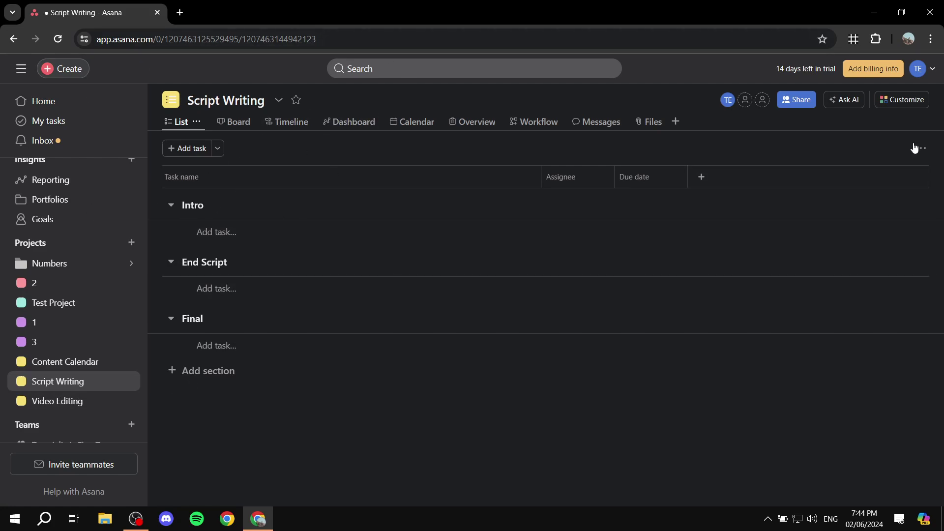
{"action": "left_click", "coordinate": [916, 101]}
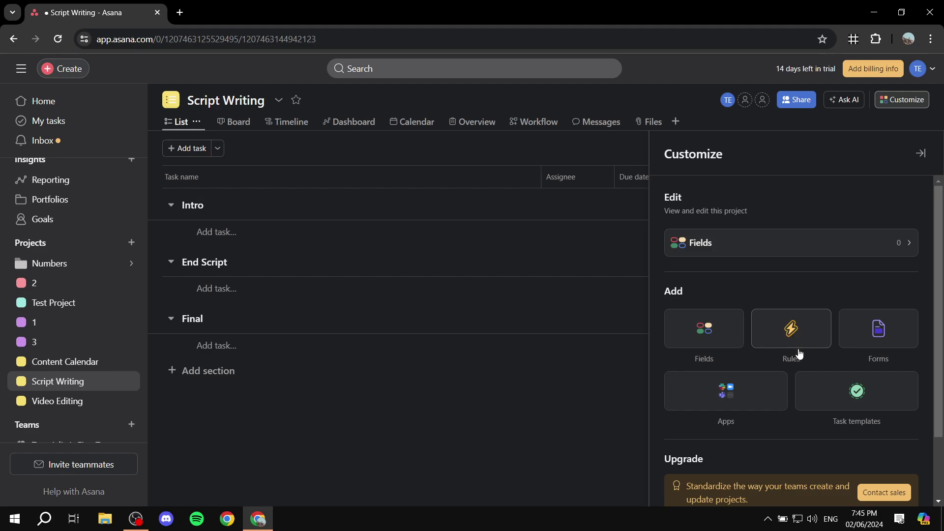
{"action": "left_click", "coordinate": [782, 340]}
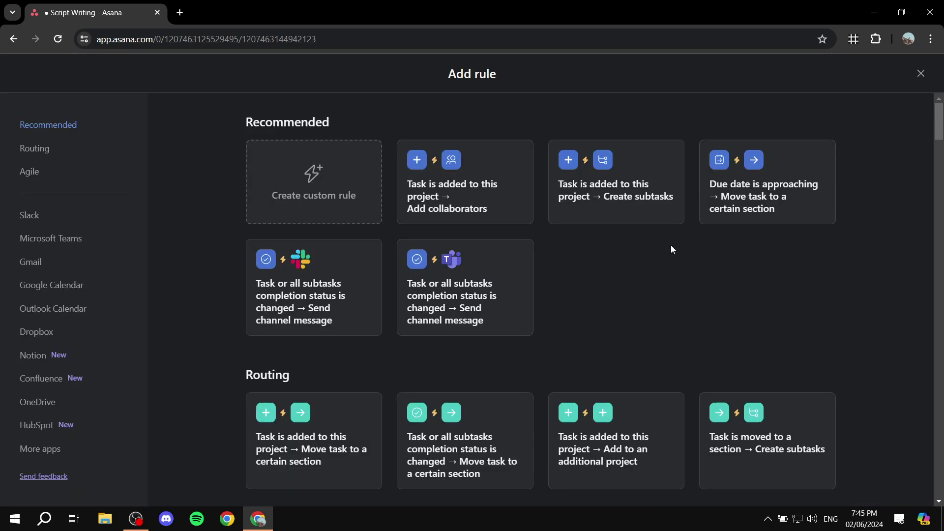
{"action": "scroll", "coordinate": [890, 260], "scroll_direction": "down", "scroll_amount": 3}
{"action": "scroll", "coordinate": [891, 259], "scroll_direction": "up", "scroll_amount": 3}
{"action": "left_click", "coordinate": [324, 198]}
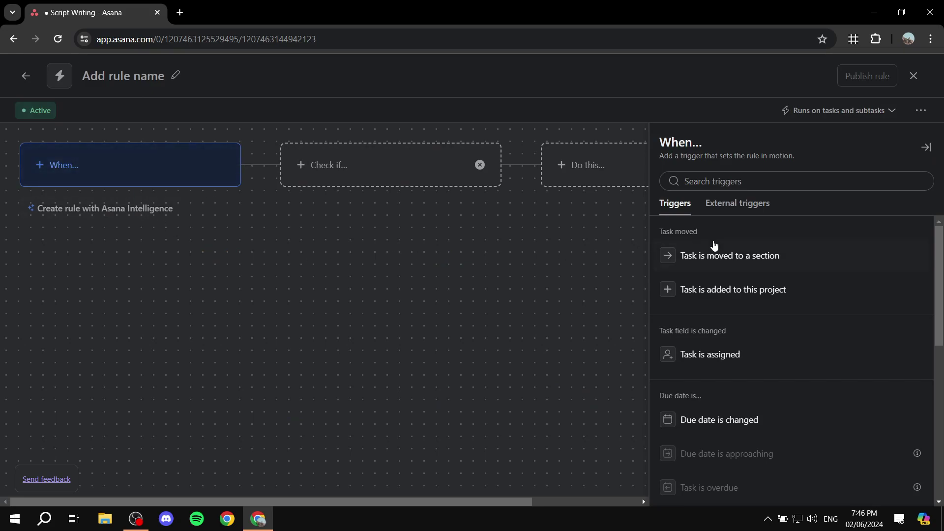
{"action": "left_click", "coordinate": [825, 255]}
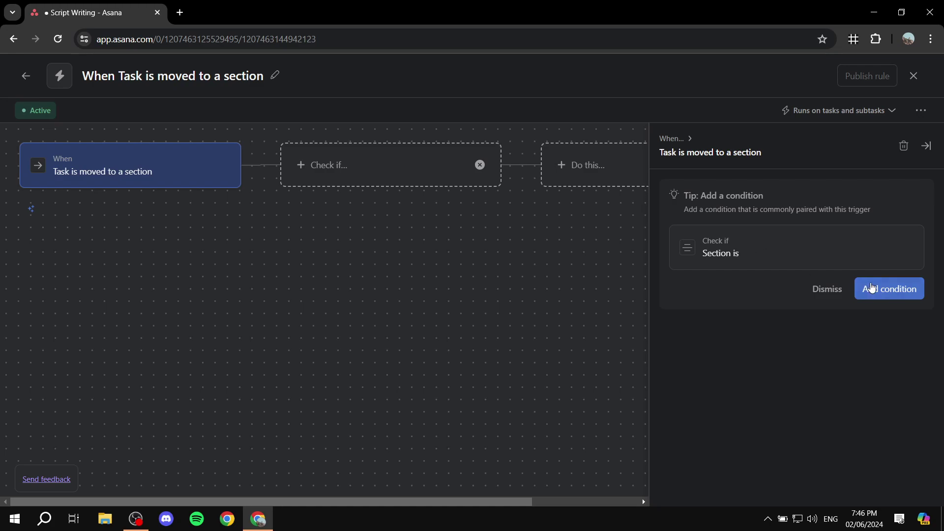
{"action": "left_click", "coordinate": [879, 292]}
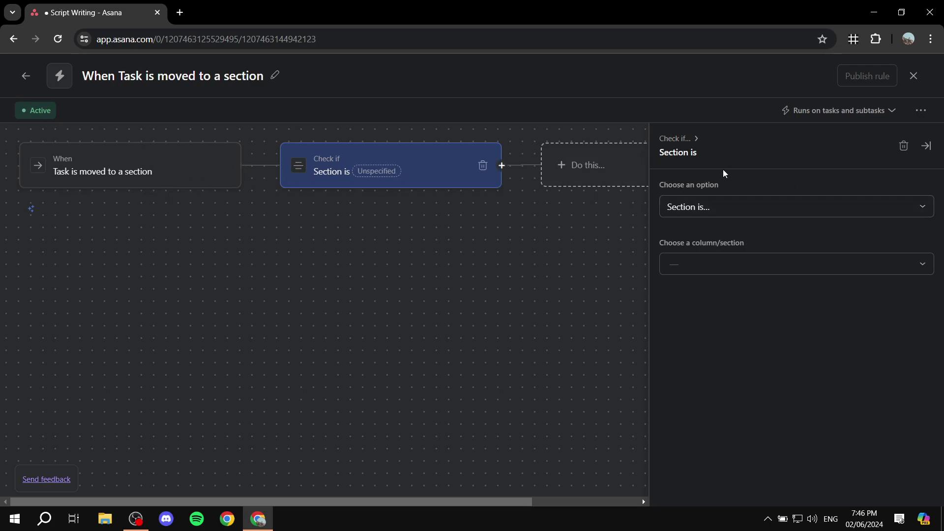
{"action": "left_click", "coordinate": [483, 165]}
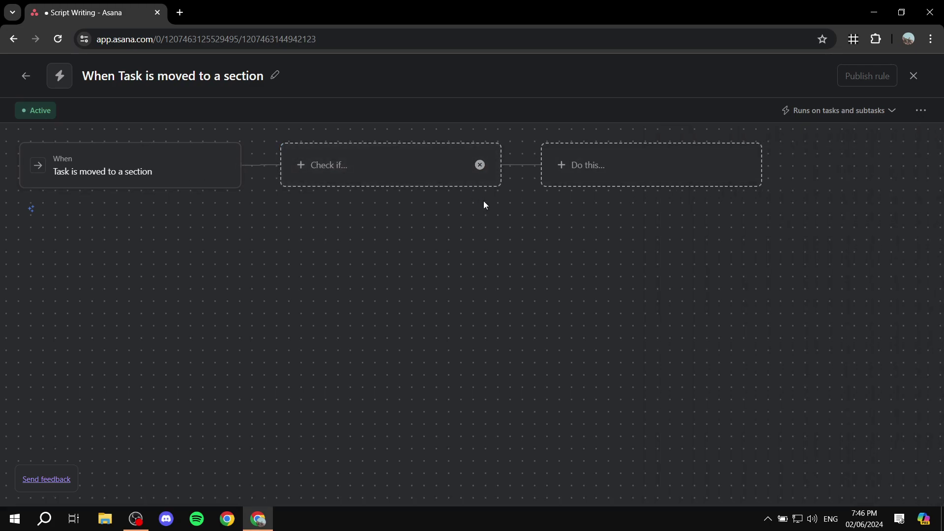
{"action": "left_click", "coordinate": [481, 166]}
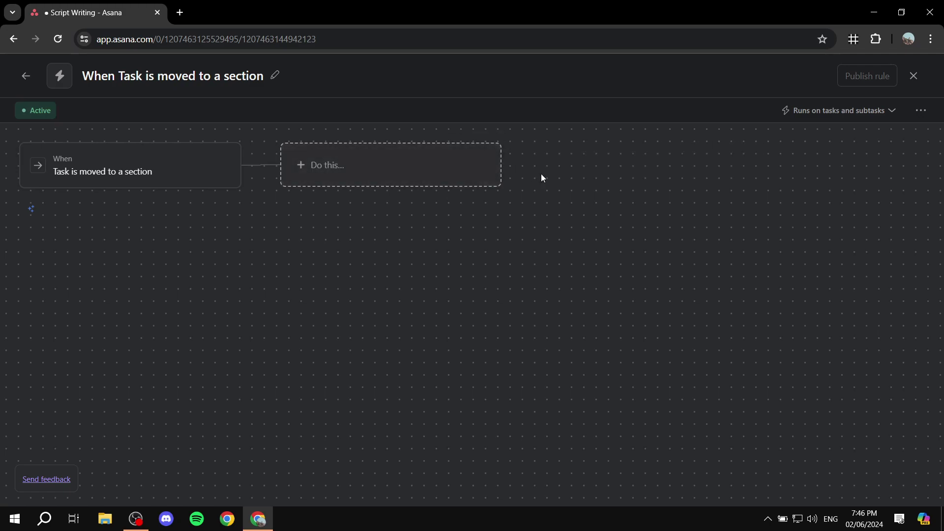
Set the rule's action to move the task to another project, choosing Content Calendar and its Script Writing section
{"action": "left_click", "coordinate": [367, 174]}
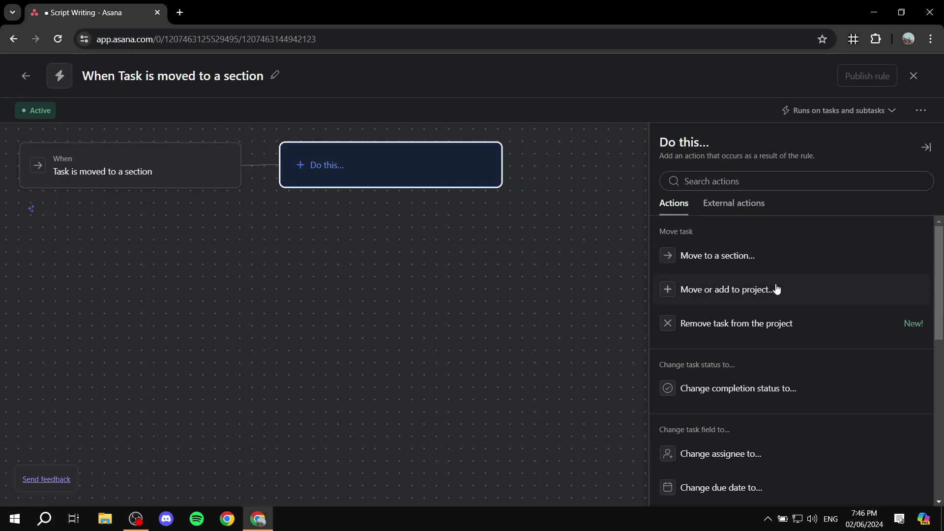
{"action": "left_click", "coordinate": [831, 294]}
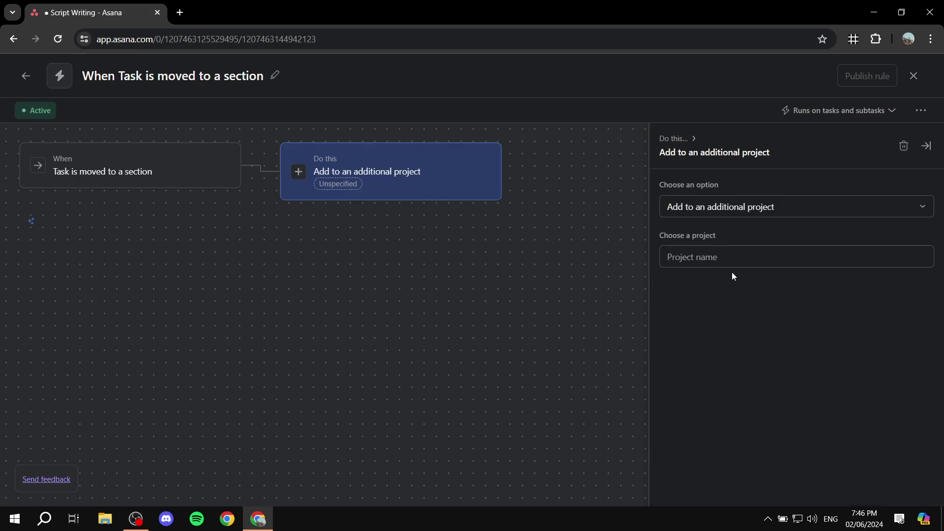
{"action": "left_click", "coordinate": [748, 208]}
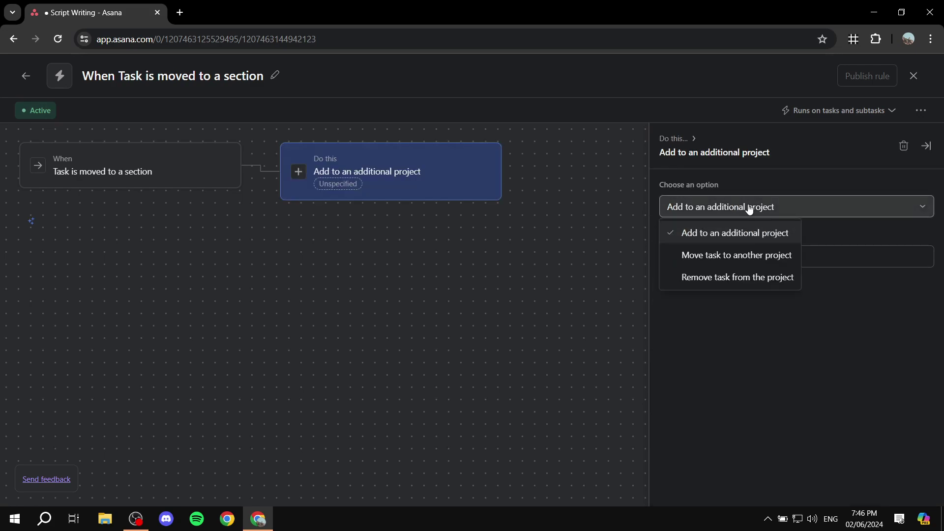
{"action": "left_click", "coordinate": [731, 255]}
{"action": "left_click", "coordinate": [753, 256]}
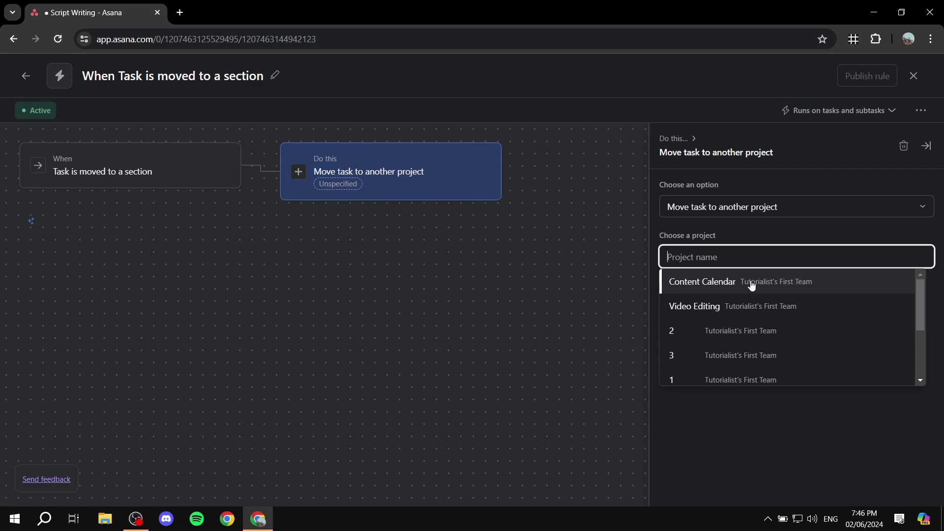
{"action": "left_click", "coordinate": [726, 283]}
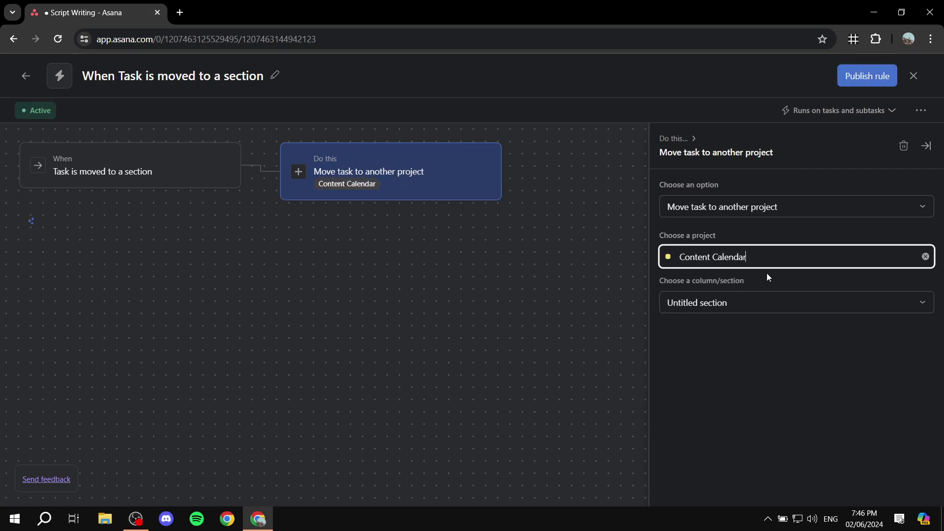
{"action": "left_click", "coordinate": [711, 304]}
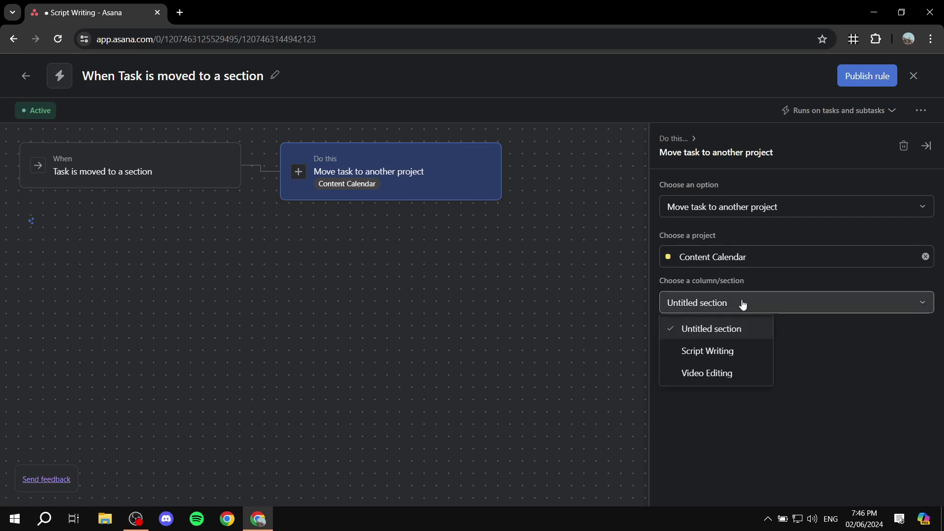
{"action": "left_click", "coordinate": [723, 356]}
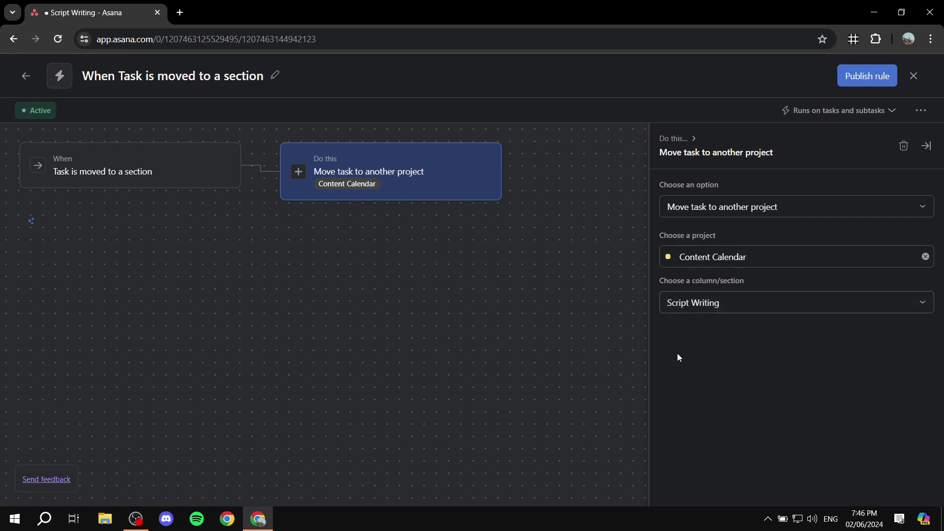
Add a condition to the rule's trigger that checks if the section is Intro
{"action": "left_click", "coordinate": [106, 168]}
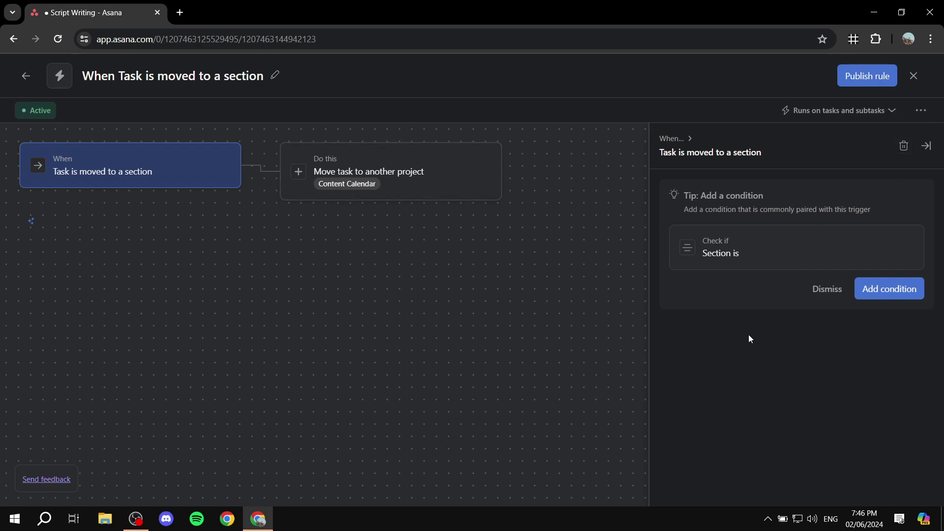
{"action": "left_click", "coordinate": [550, 344]}
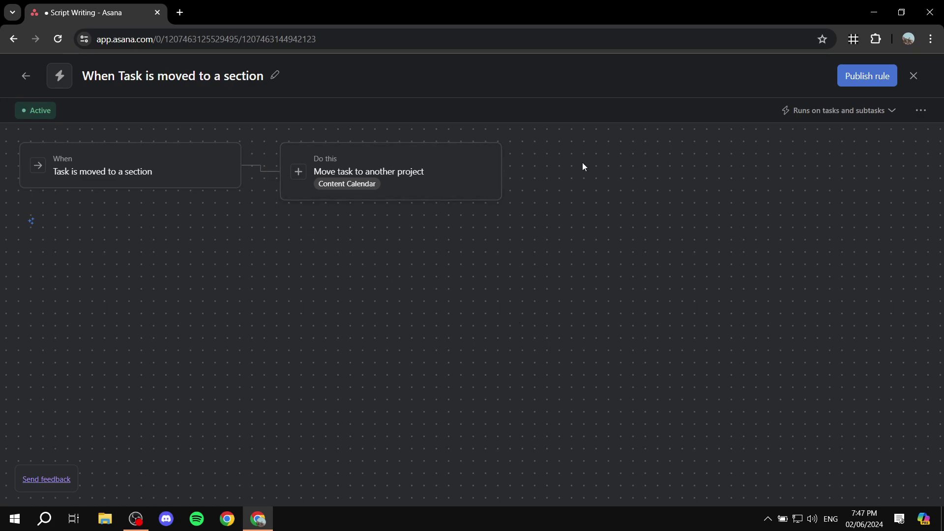
{"action": "left_click", "coordinate": [148, 155]}
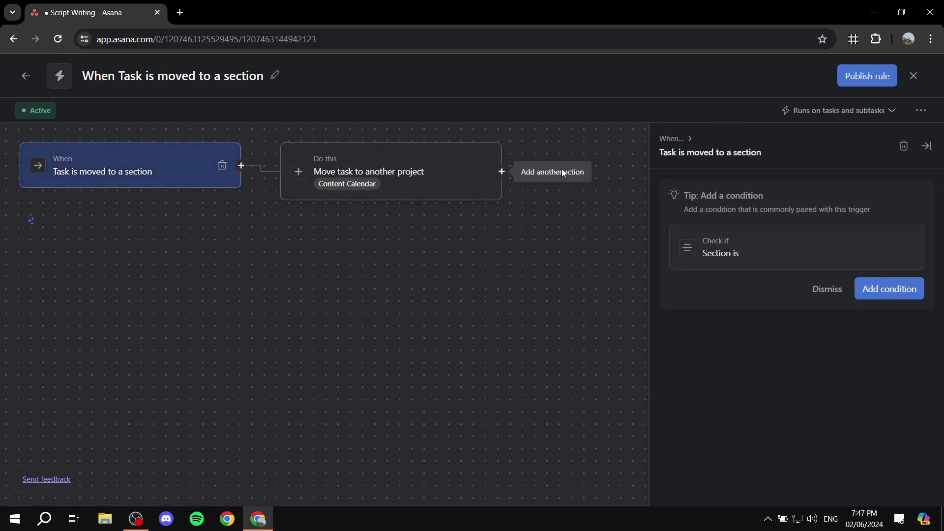
{"action": "left_click", "coordinate": [914, 290]}
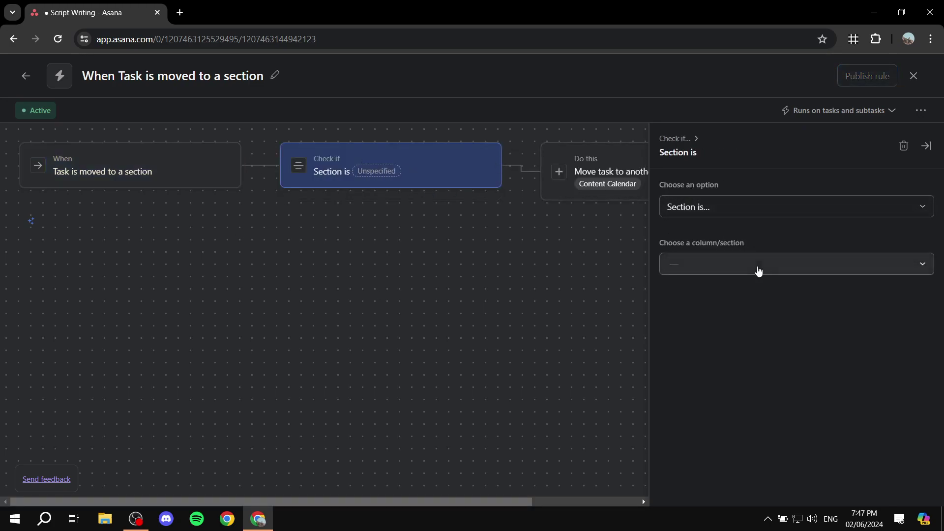
{"action": "left_click", "coordinate": [759, 271]}
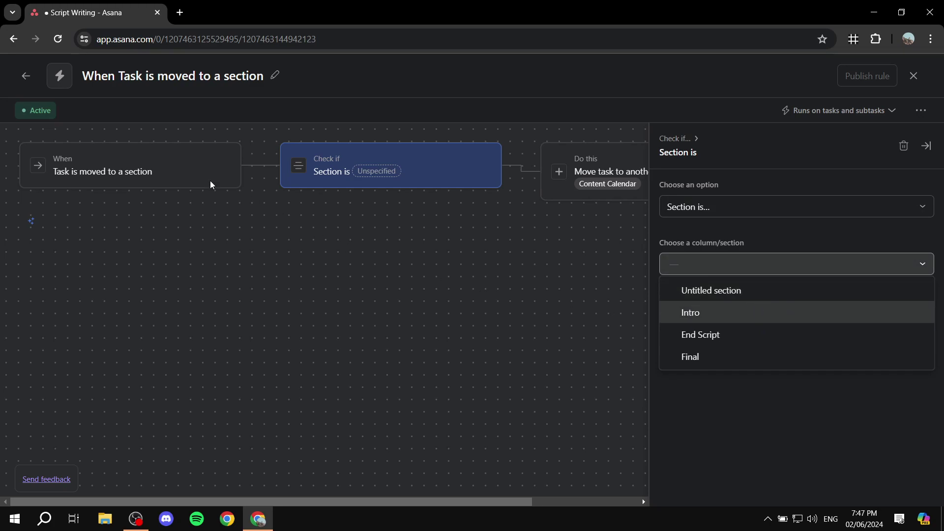
{"action": "left_click", "coordinate": [749, 314]}
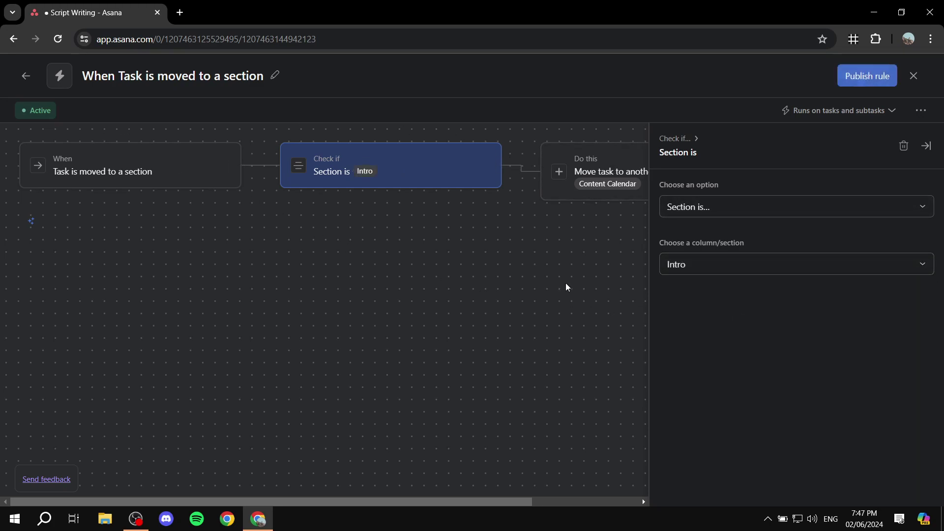
Publish the section-move rule in the Script Writing project and close the project's customization options
{"action": "left_click", "coordinate": [881, 77]}
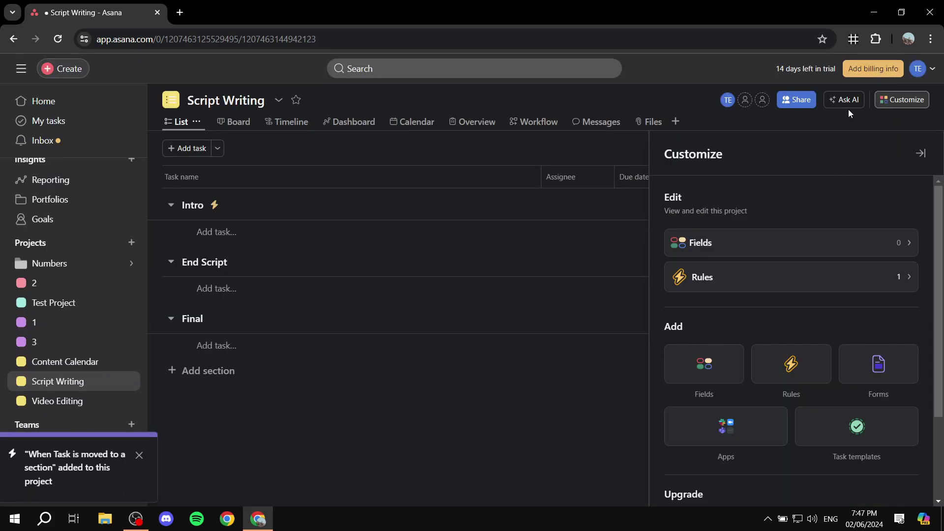
{"action": "left_click", "coordinate": [541, 427]}
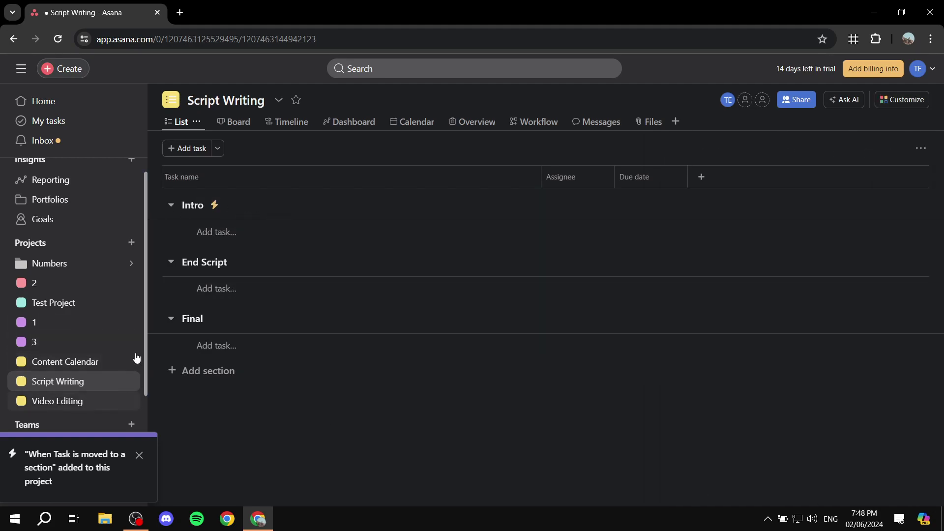
Add the test tasks "Scruot" and "Script Writing for" to the Intro section of the Script Writing project
{"action": "left_click", "coordinate": [300, 232]}
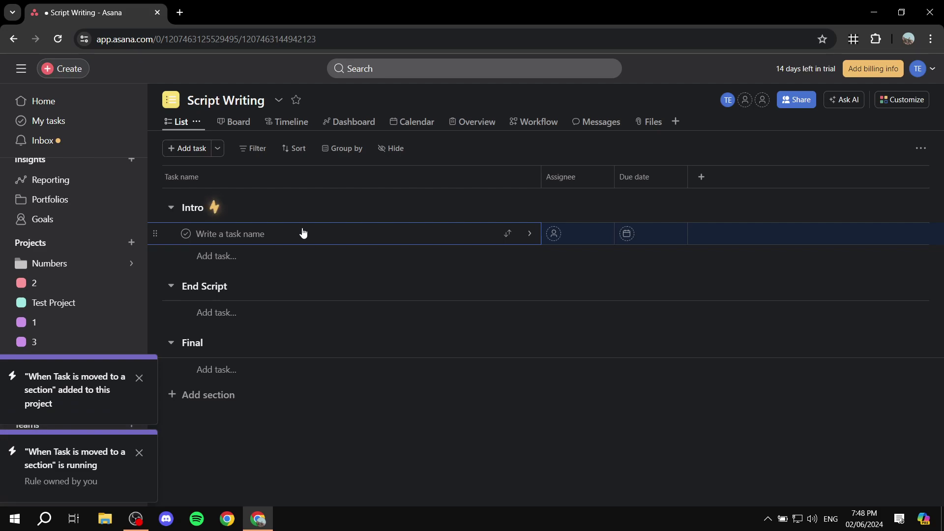
{"action": "key", "text": "Escape"}
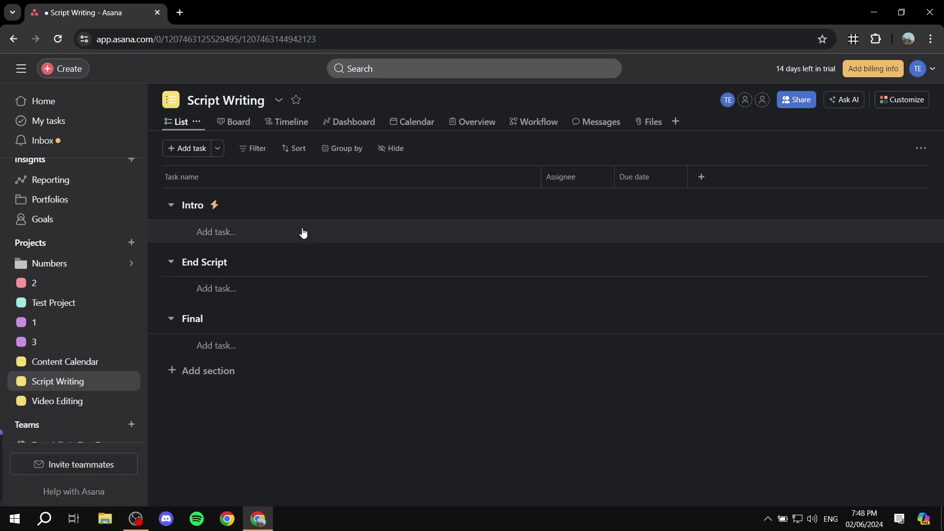
{"action": "left_click", "coordinate": [303, 232]}
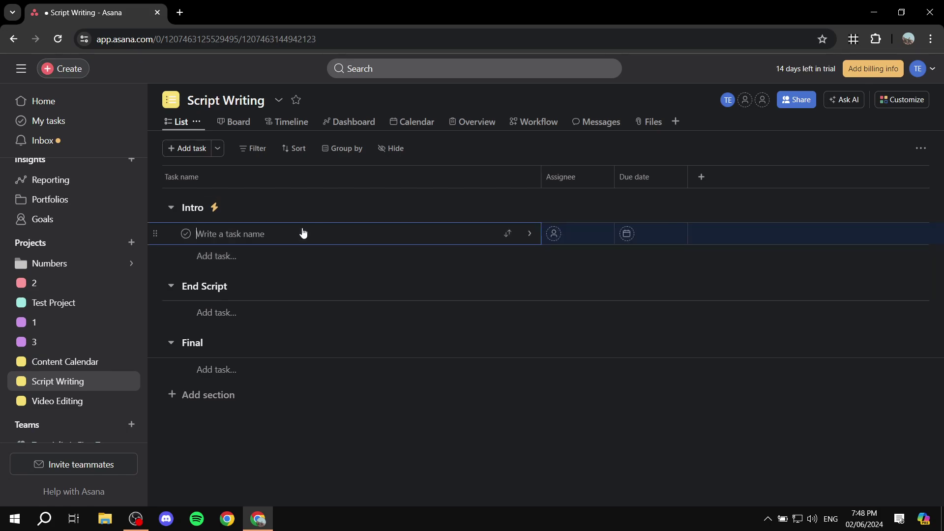
{"action": "type", "text": "Scruot"}
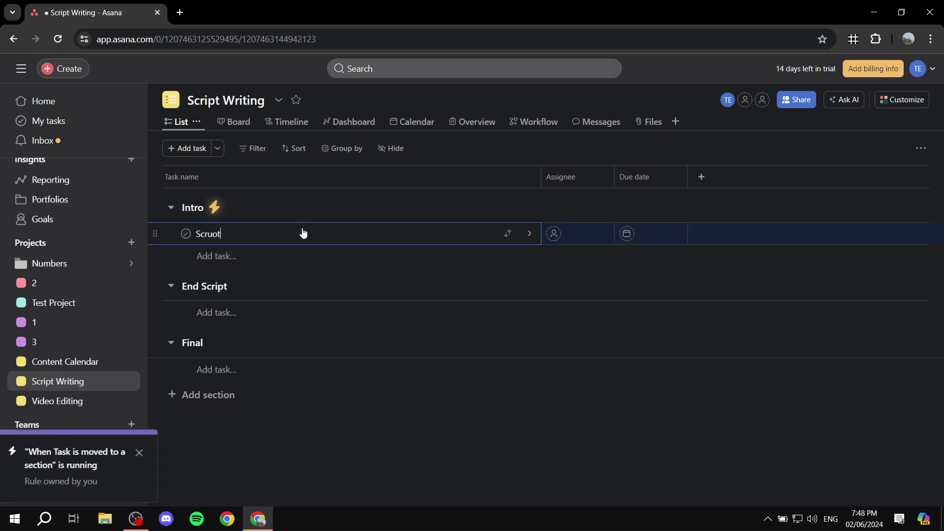
{"action": "key", "text": "Escape"}
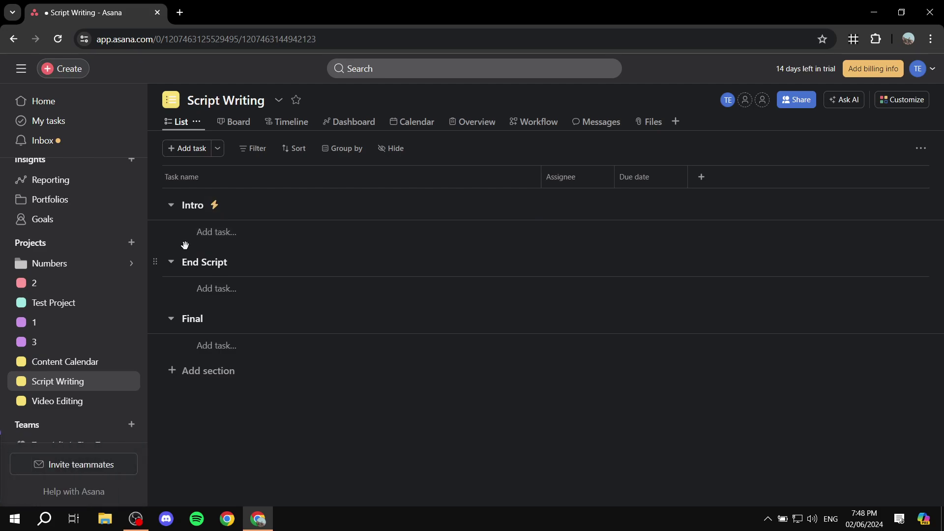
{"action": "left_click", "coordinate": [232, 238]}
{"action": "type", "text": "Sc"}
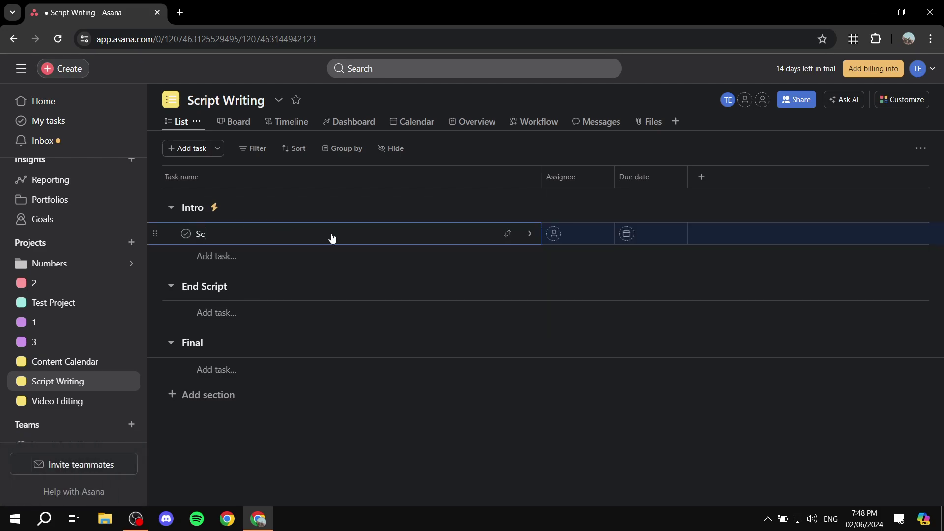
{"action": "type", "text": "ript"}
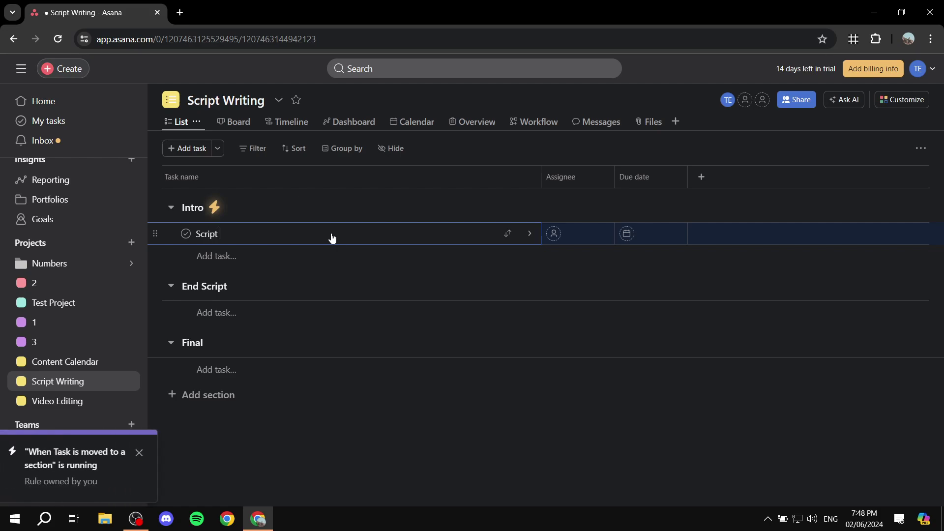
{"action": "type", "text": " Writing"}
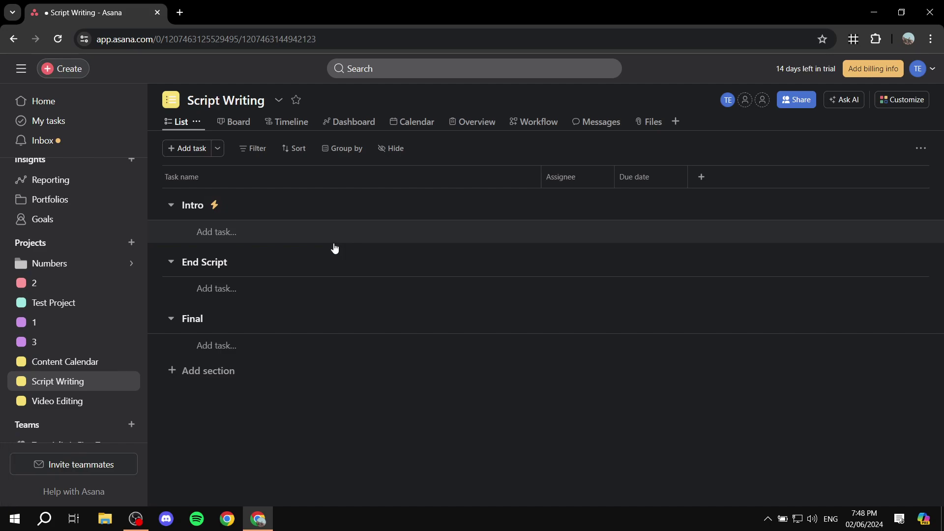
In the Content Calendar list, set the due date of "Script Writing for" to June 11 and of "Scruot" to June 10
{"action": "left_click", "coordinate": [86, 361]}
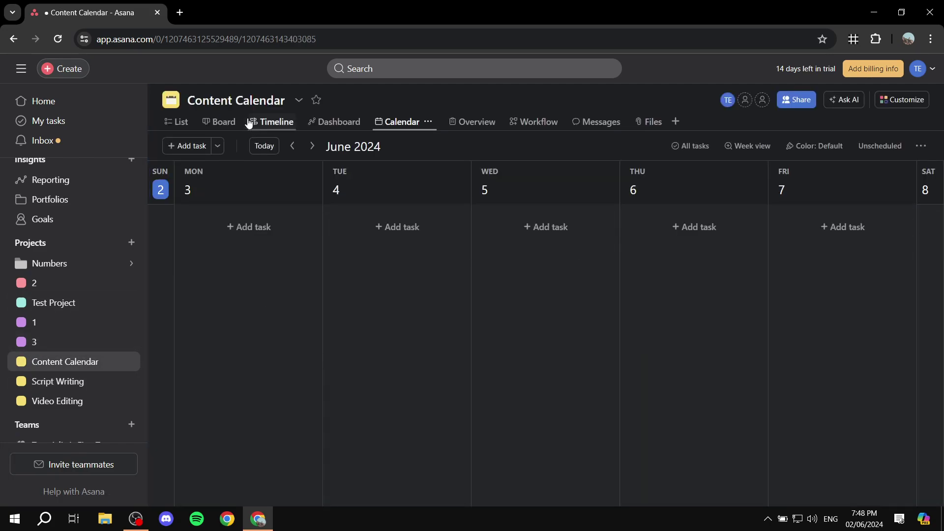
{"action": "left_click", "coordinate": [178, 121]}
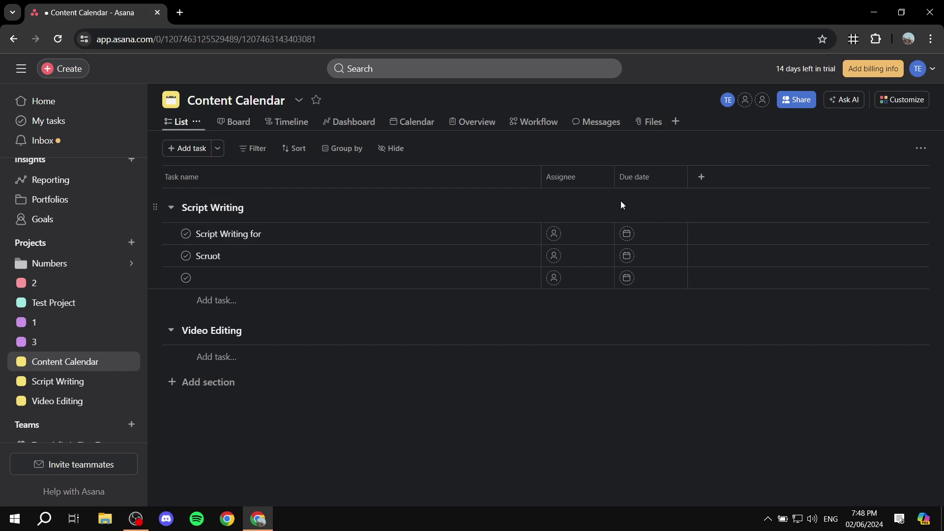
{"action": "left_click", "coordinate": [644, 234]}
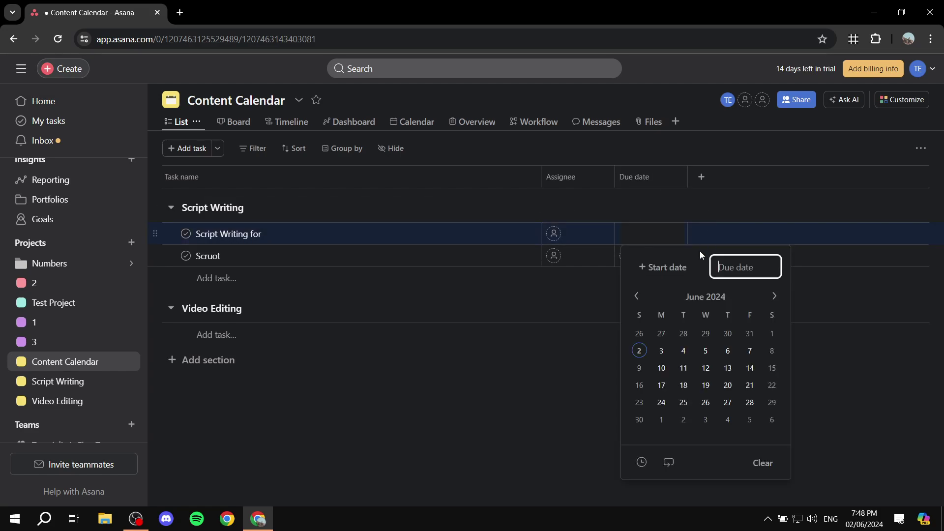
{"action": "left_click", "coordinate": [685, 368]}
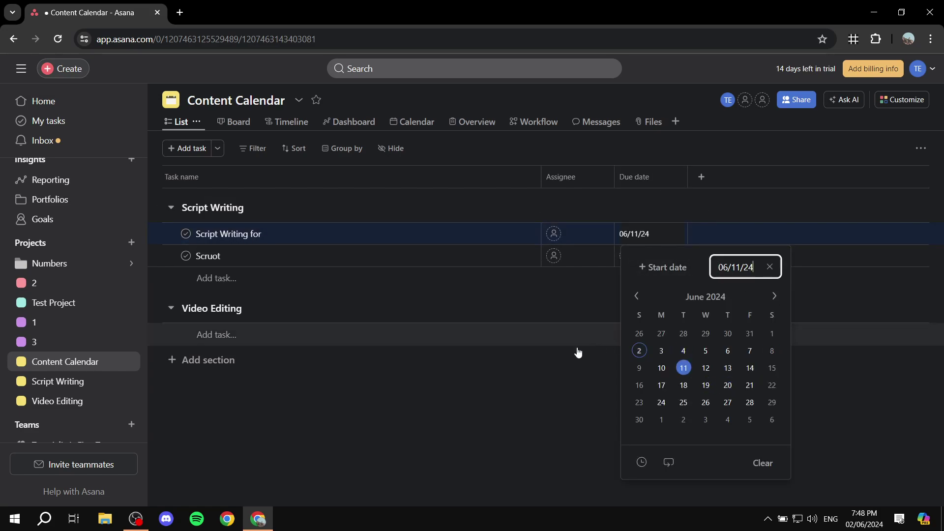
{"action": "left_click", "coordinate": [480, 385]}
{"action": "left_click", "coordinate": [656, 258]}
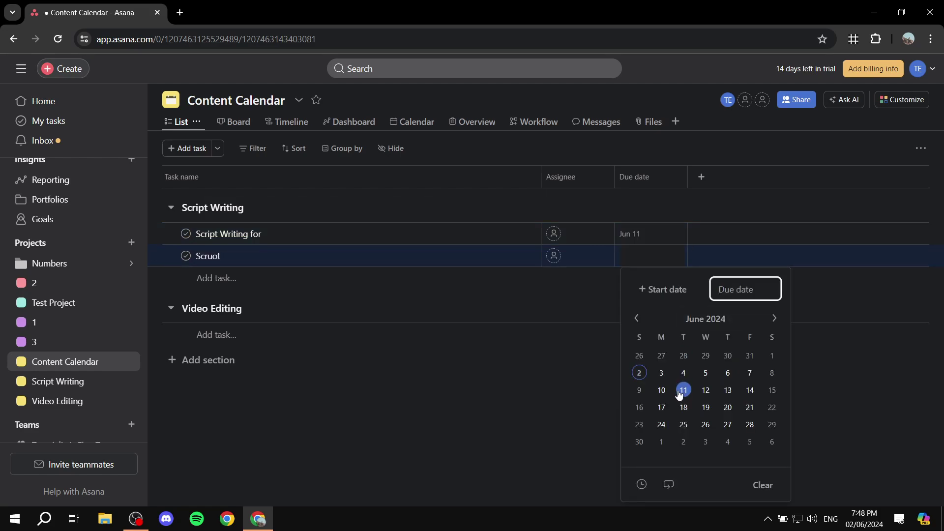
{"action": "left_click", "coordinate": [662, 391]}
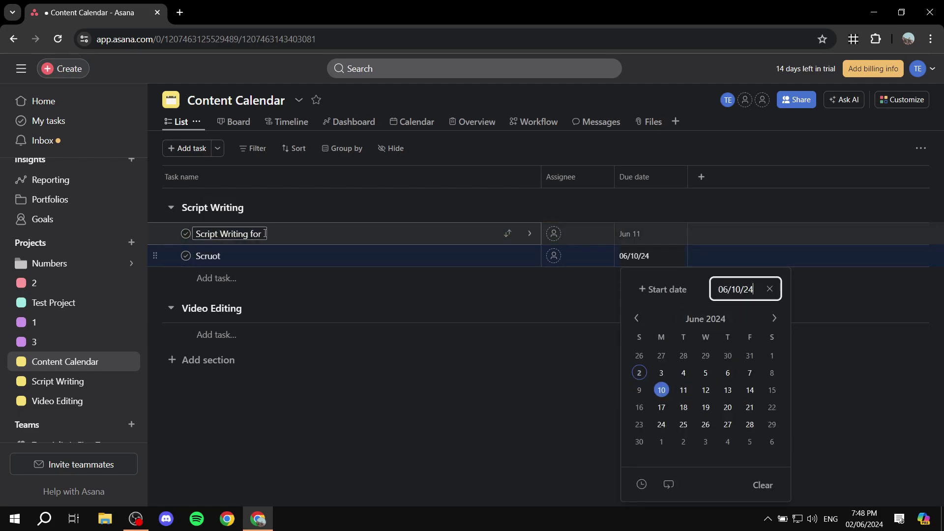
Check the Content Calendar project's calendar view for the scheduled script tasks
{"action": "left_click", "coordinate": [70, 381]}
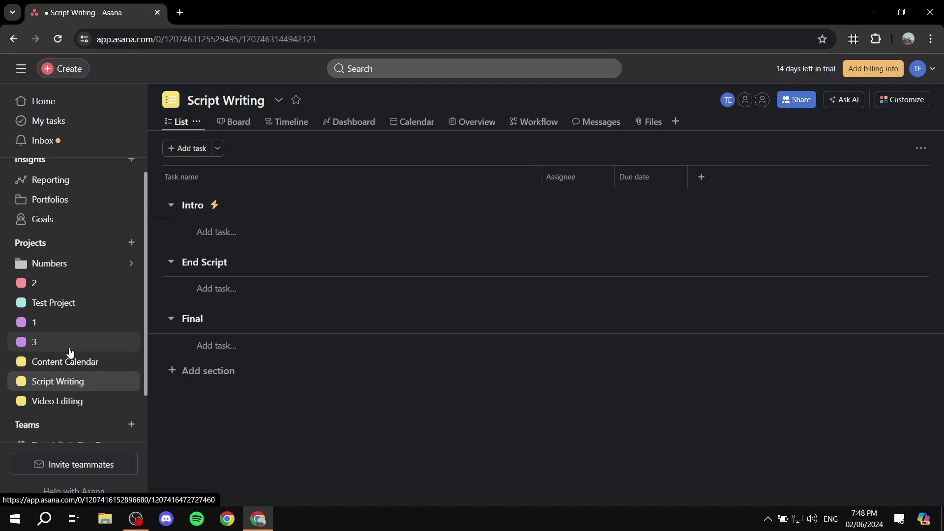
{"action": "left_click", "coordinate": [72, 362]}
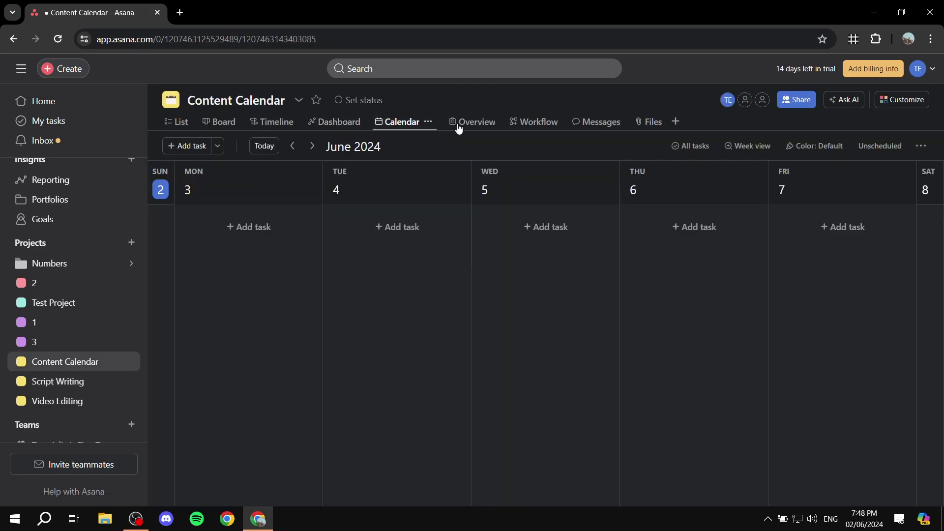
{"action": "left_click", "coordinate": [352, 121]}
{"action": "left_click", "coordinate": [395, 121]}
Set the due dates of "Script Writing for" to June 4 and "Scruot" to June 5, and show them in the calendar view
{"action": "left_click", "coordinate": [179, 122]}
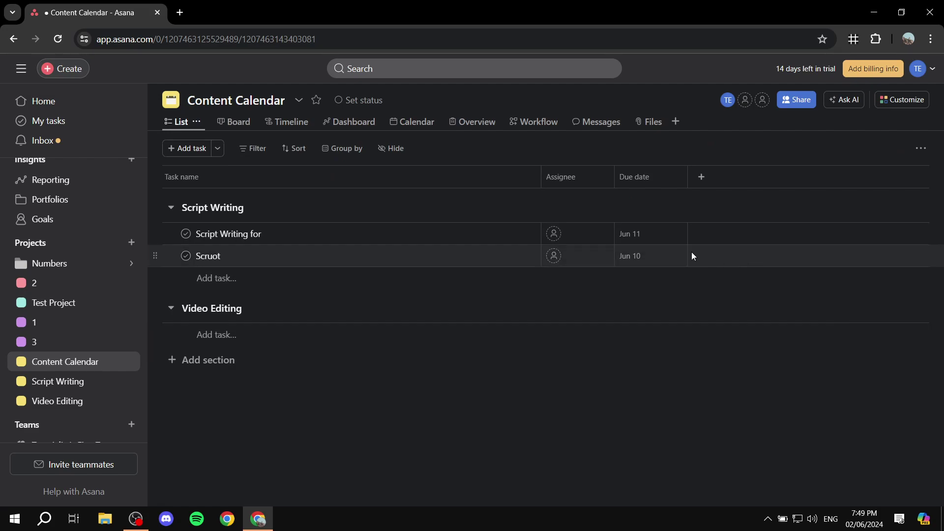
{"action": "left_click", "coordinate": [651, 233]}
{"action": "left_click", "coordinate": [684, 352]}
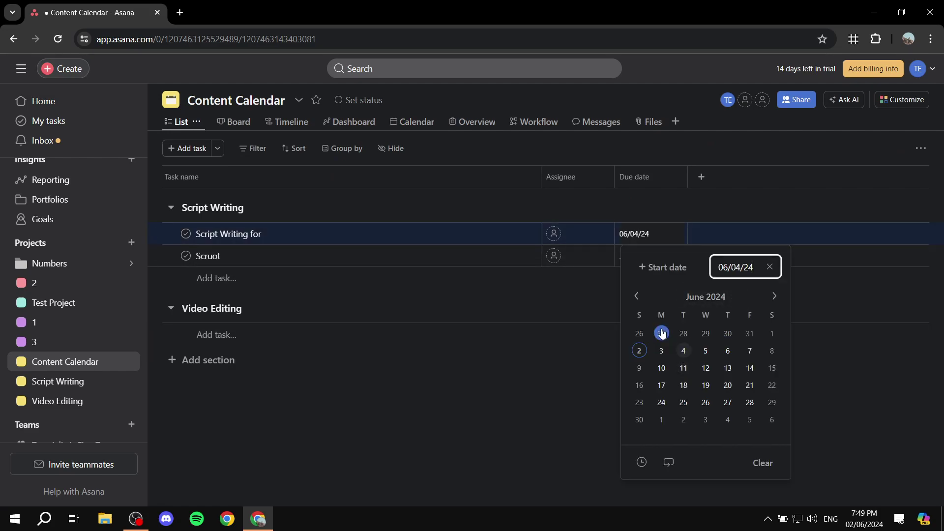
{"action": "left_click", "coordinate": [654, 256]}
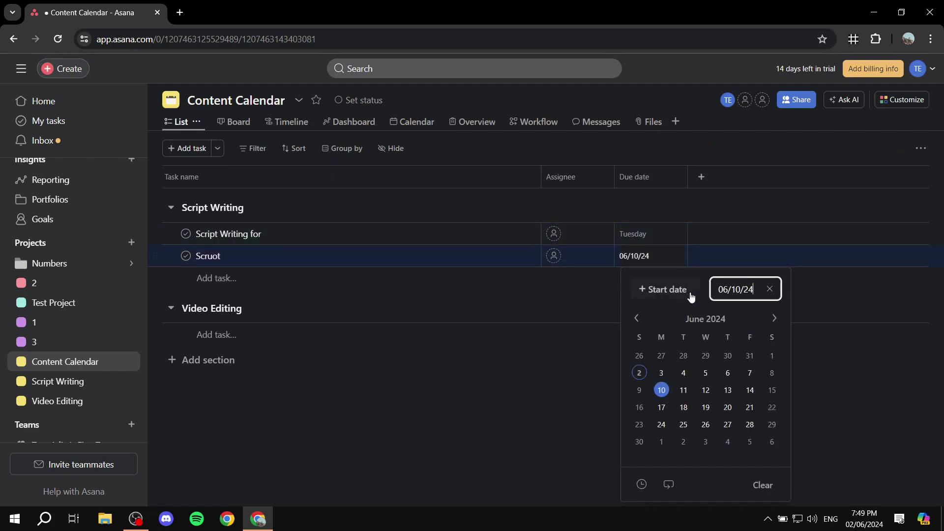
{"action": "left_click", "coordinate": [706, 373]}
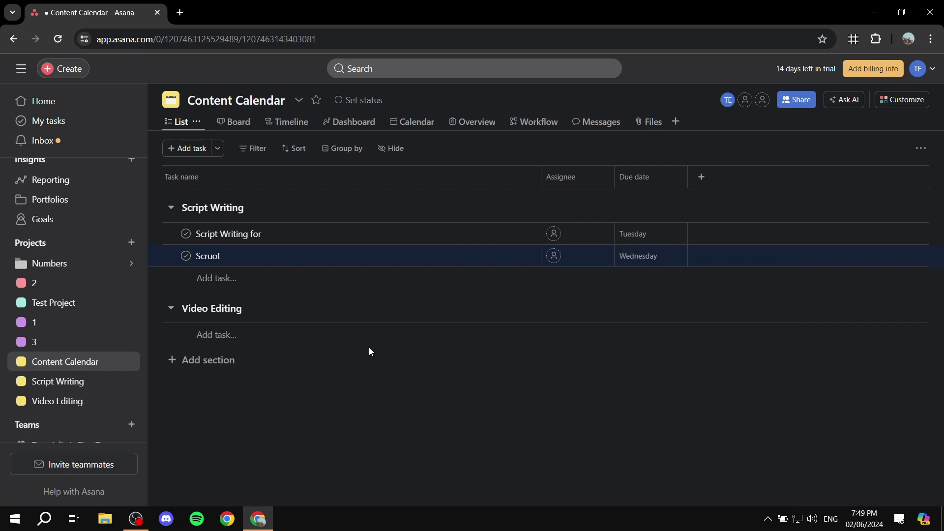
{"action": "left_click", "coordinate": [409, 120]}
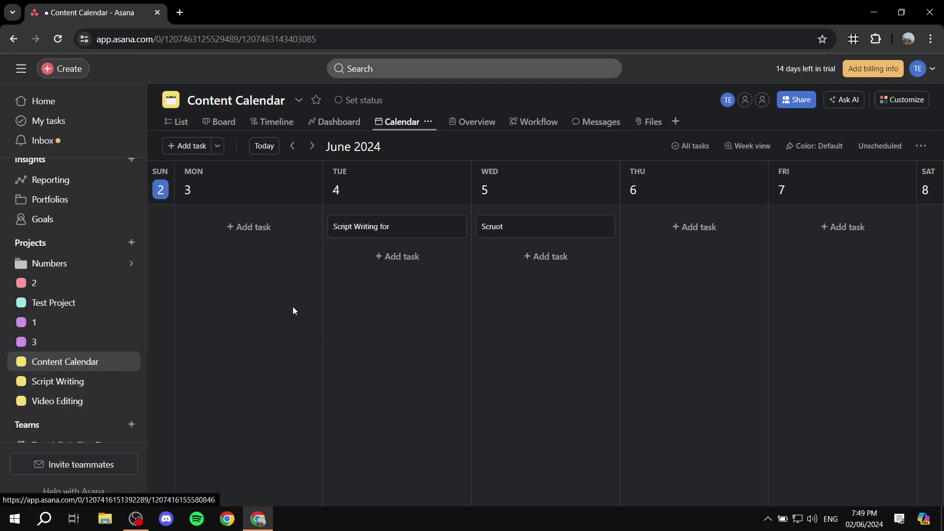
{"action": "left_click", "coordinate": [77, 402]}
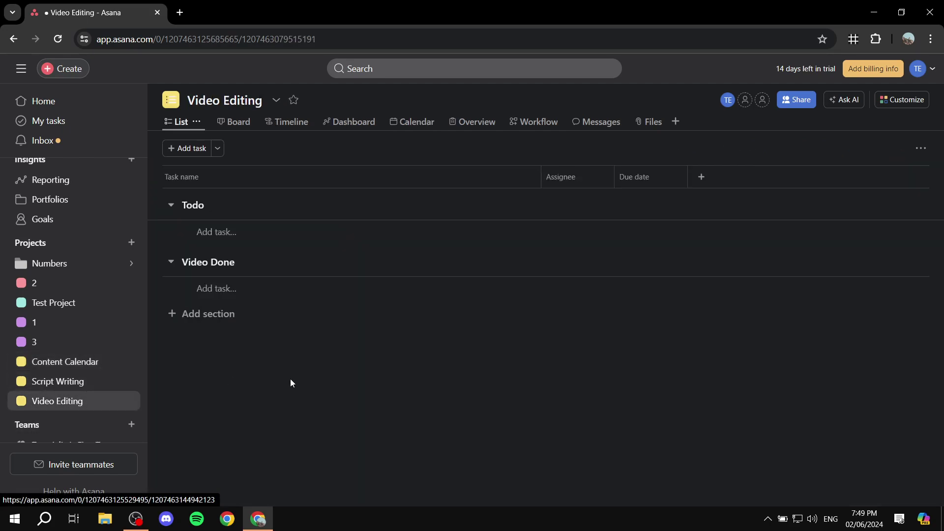
{"action": "left_click", "coordinate": [80, 381]}
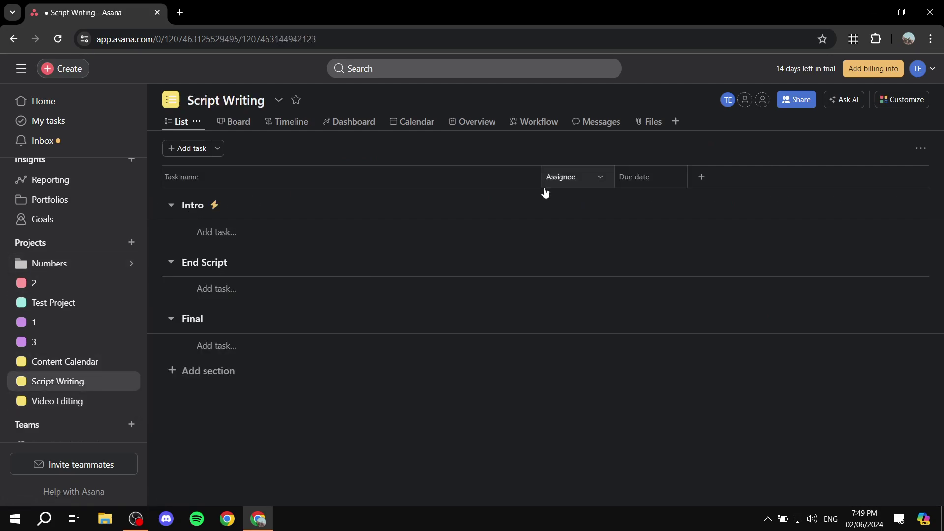
{"action": "left_click", "coordinate": [907, 102]}
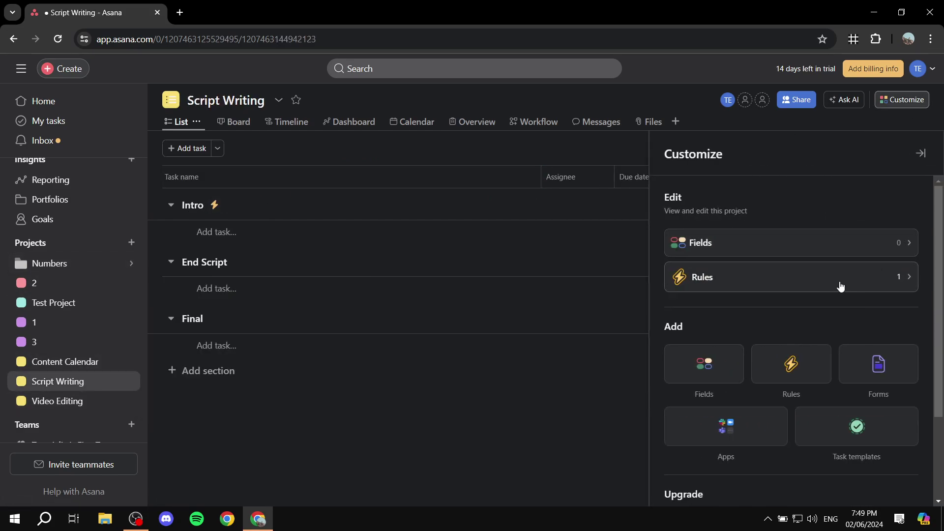
{"action": "left_click", "coordinate": [907, 287]}
{"action": "left_click", "coordinate": [910, 242]}
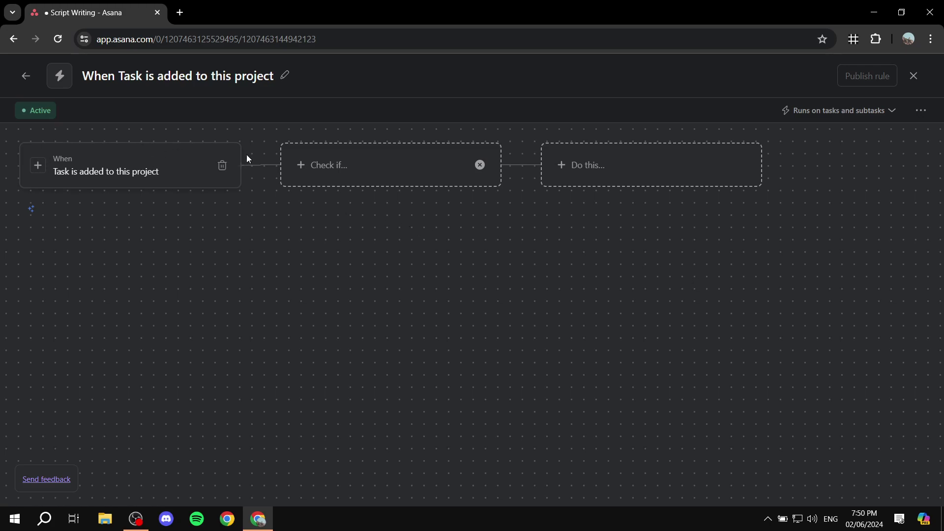
{"action": "left_click", "coordinate": [25, 76]}
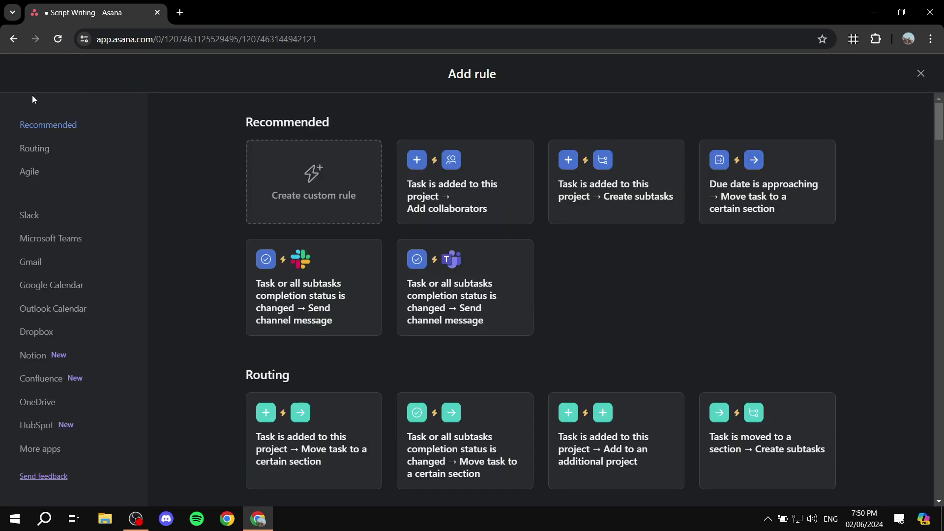
{"action": "left_click", "coordinate": [921, 73]}
{"action": "left_click", "coordinate": [60, 364]}
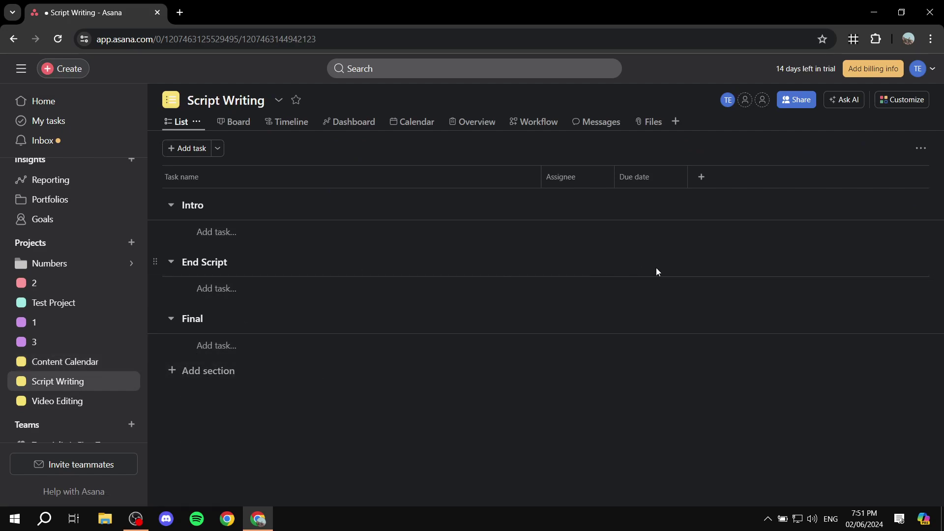
Start a custom rule in the Script Writing project with the trigger "Task is added to this project"
{"action": "left_click", "coordinate": [917, 102]}
{"action": "left_click", "coordinate": [767, 330]}
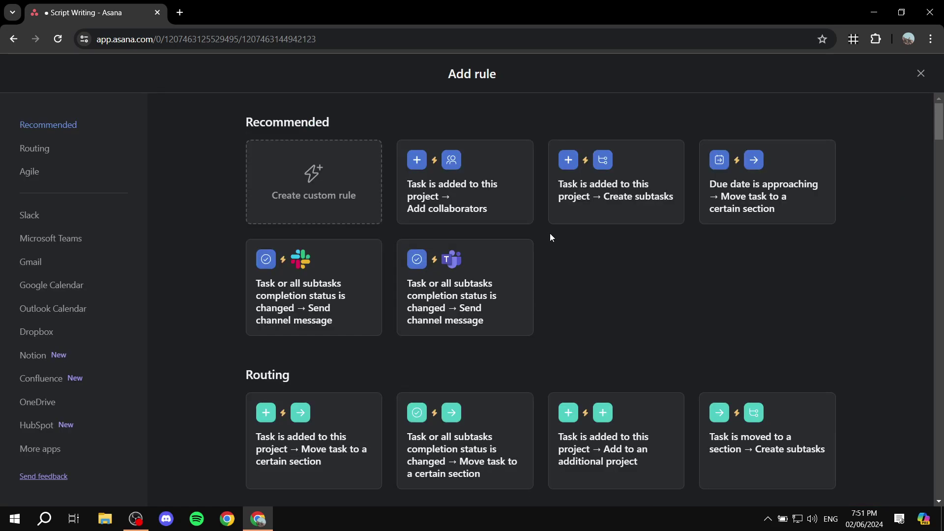
{"action": "left_click", "coordinate": [301, 175]}
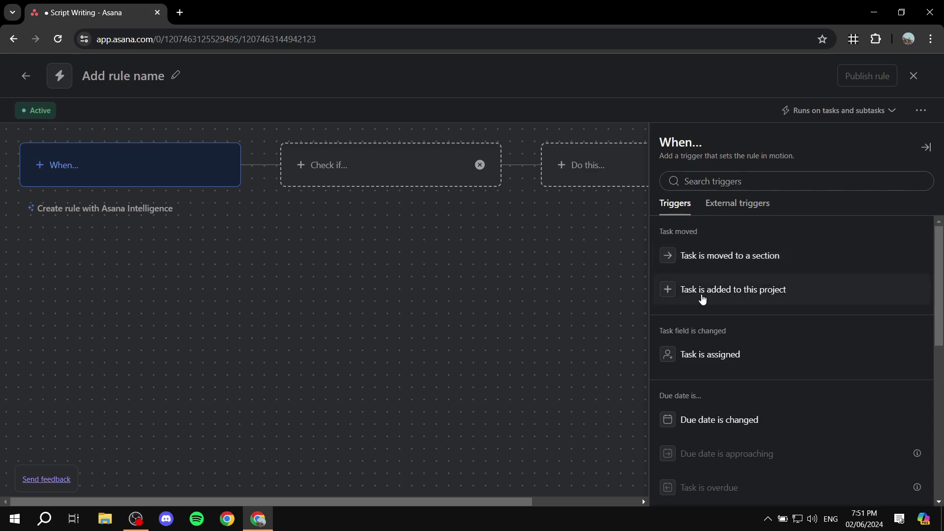
{"action": "left_click", "coordinate": [741, 295]}
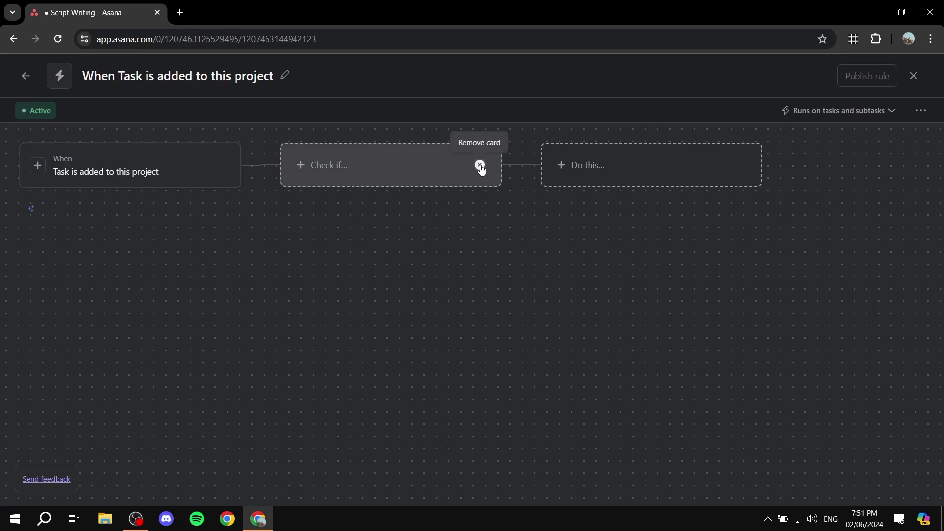
Remove the empty condition from the Script Writing rule and set its action to "Add to an additional project"
{"action": "left_click", "coordinate": [480, 165]}
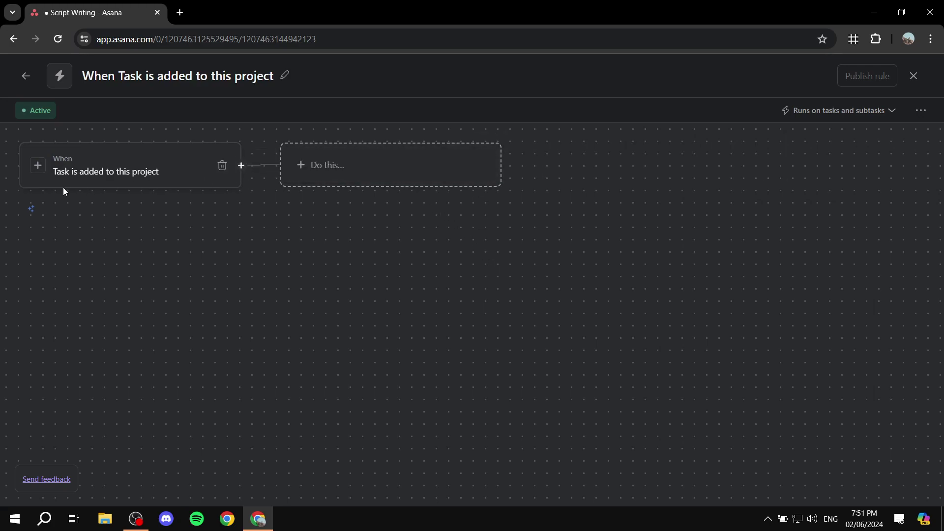
{"action": "left_click", "coordinate": [363, 163]}
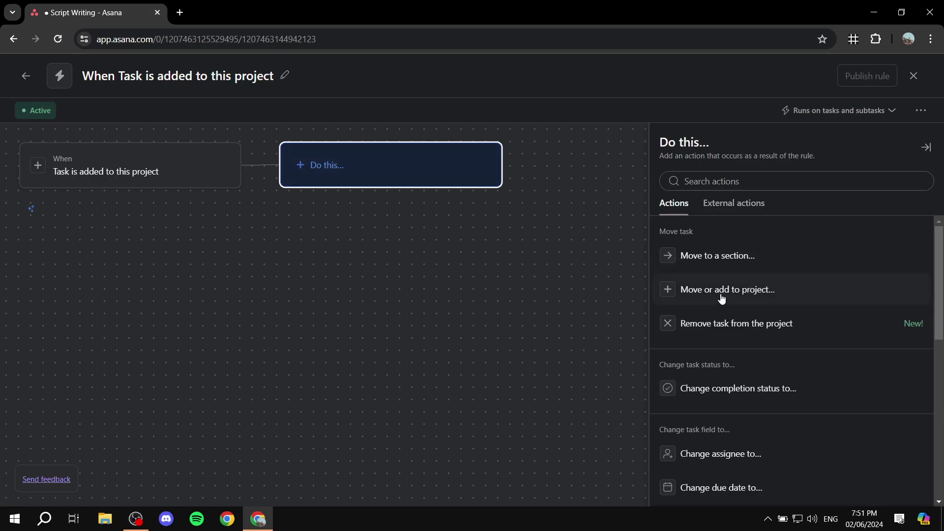
{"action": "left_click", "coordinate": [751, 297]}
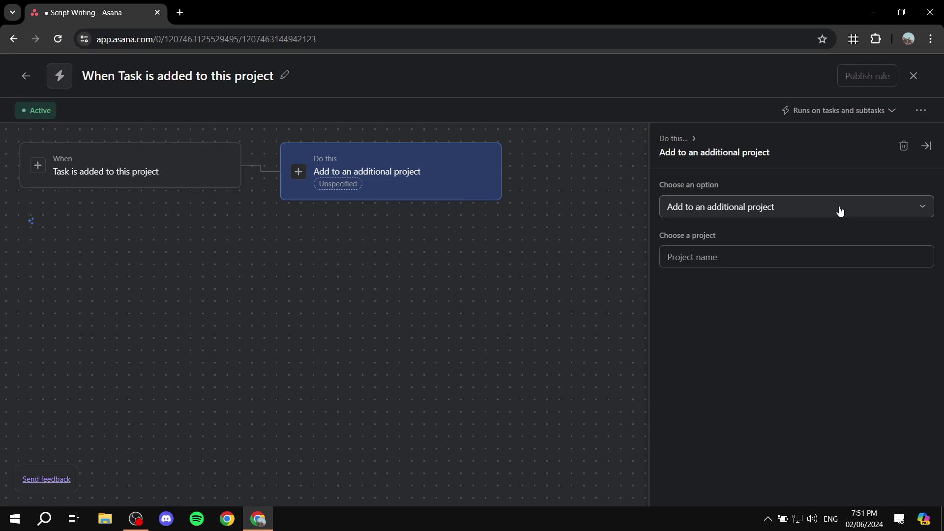
{"action": "left_click", "coordinate": [840, 211]}
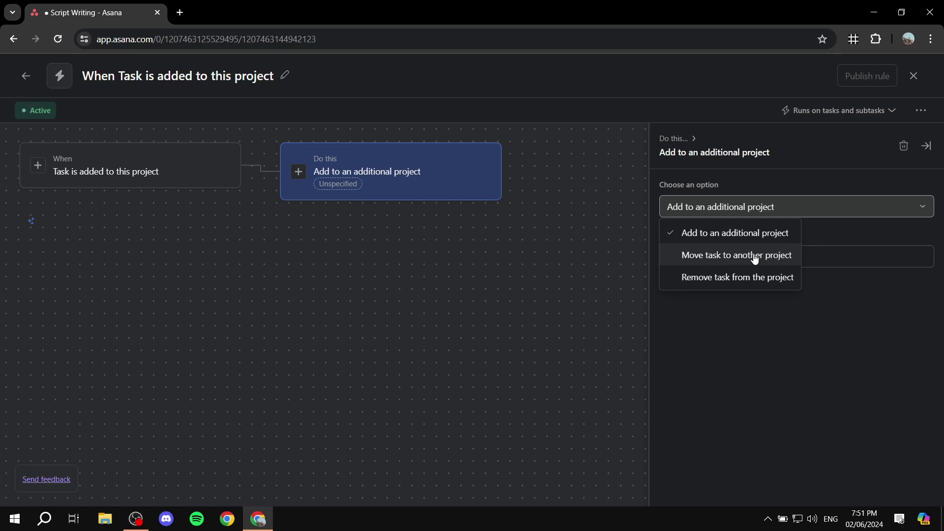
{"action": "left_click", "coordinate": [723, 233]}
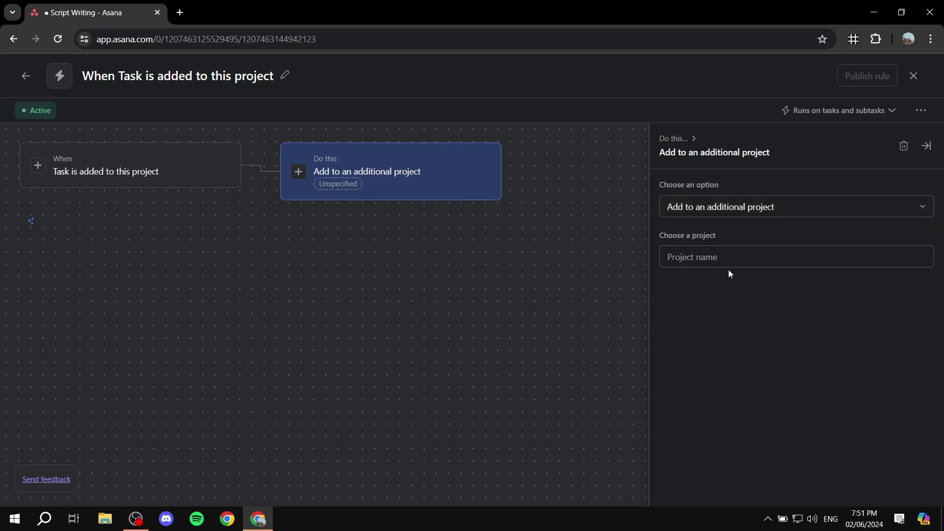
Target the rule's action at the Content Calendar project's "Script Writing" section and publish the rule
{"action": "left_click", "coordinate": [741, 254]}
{"action": "left_click", "coordinate": [784, 283]}
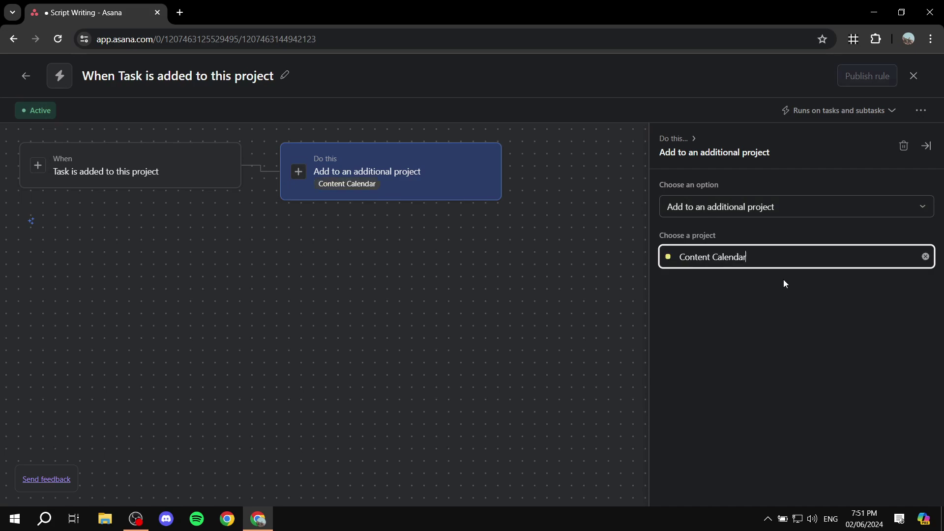
{"action": "left_click", "coordinate": [755, 303]}
{"action": "left_click", "coordinate": [732, 349]}
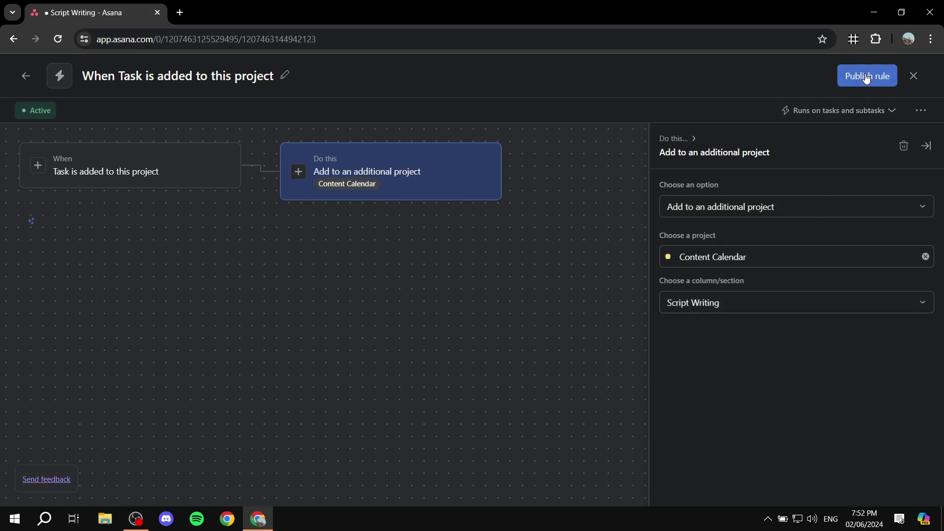
{"action": "left_click", "coordinate": [866, 76]}
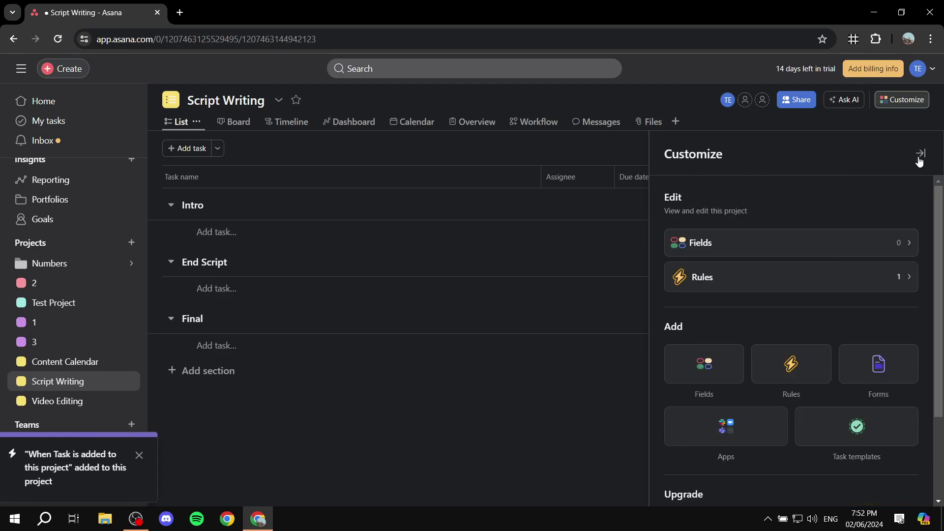
Add the task "Testing Script" due June 3 to the Intro section and check for it in the Content Calendar project
{"action": "left_click", "coordinate": [256, 234]}
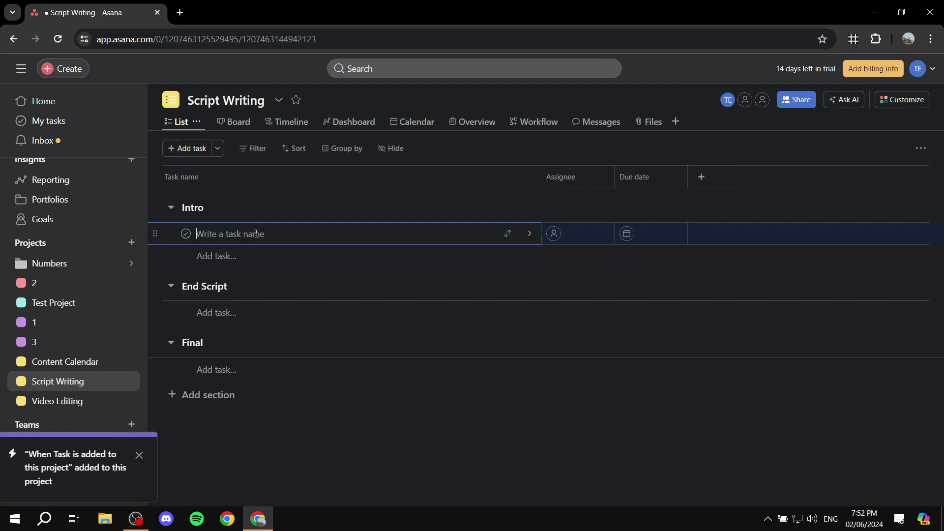
{"action": "type", "text": "Testing Script"}
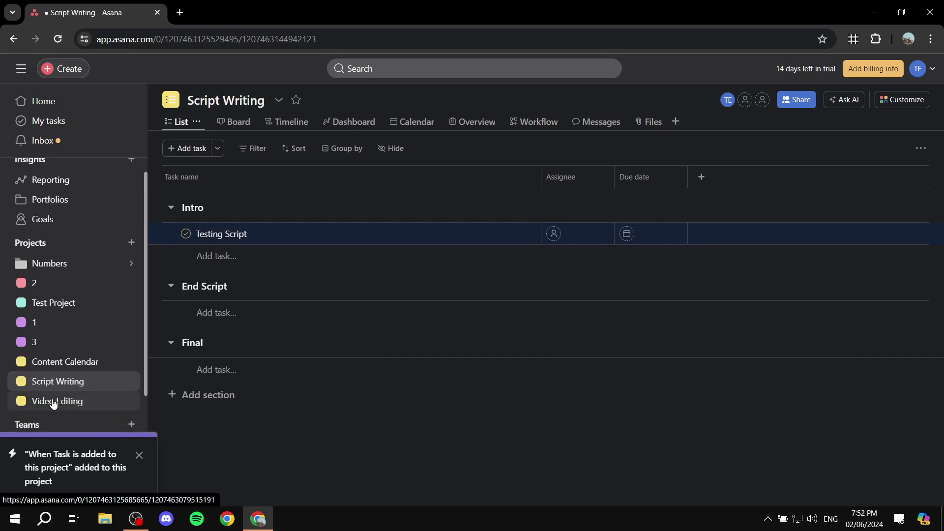
{"action": "left_click", "coordinate": [654, 237]}
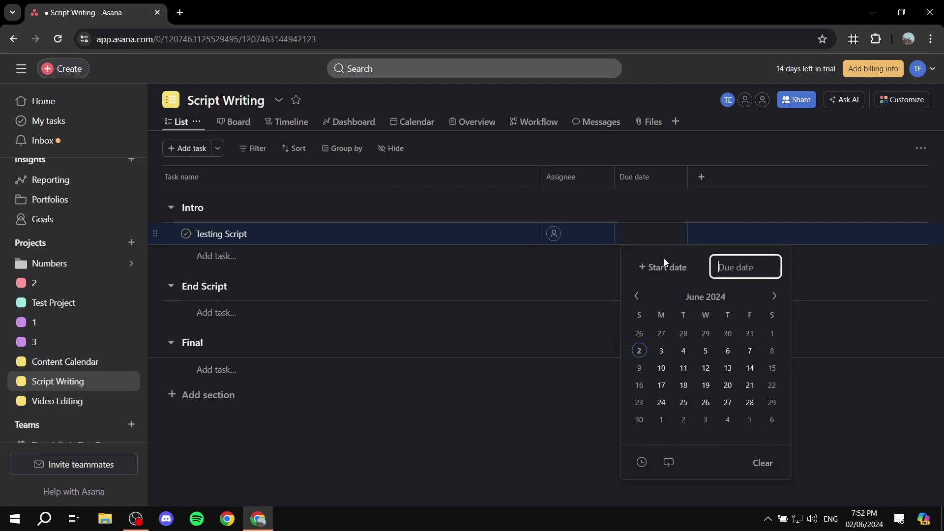
{"action": "left_click", "coordinate": [665, 354]}
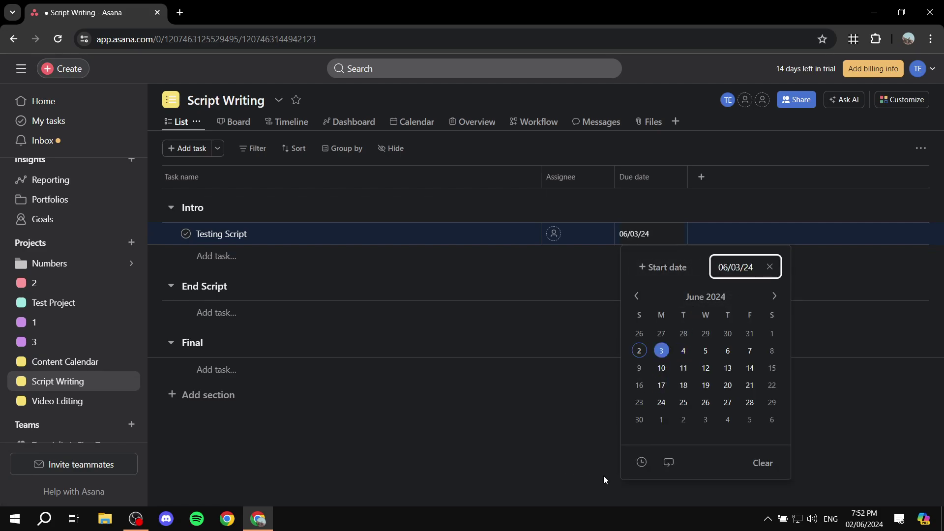
{"action": "left_click", "coordinate": [536, 467]}
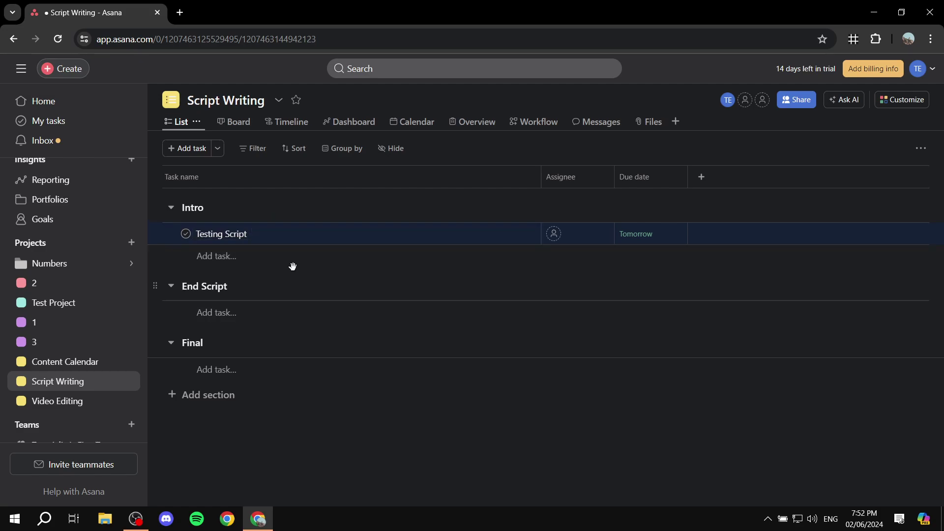
{"action": "left_click", "coordinate": [63, 365]}
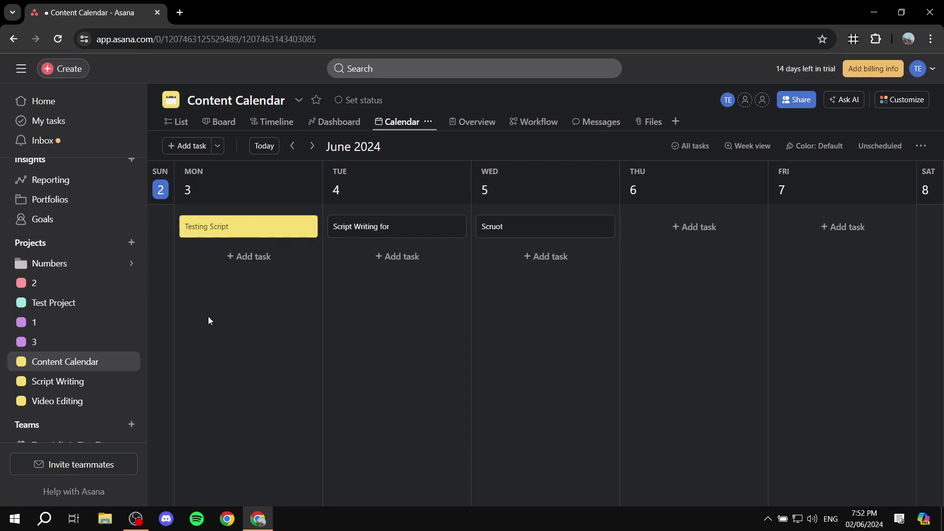
Start a custom rule in the Video Editing project with the trigger "Task is added to this project"
{"action": "left_click", "coordinate": [62, 403]}
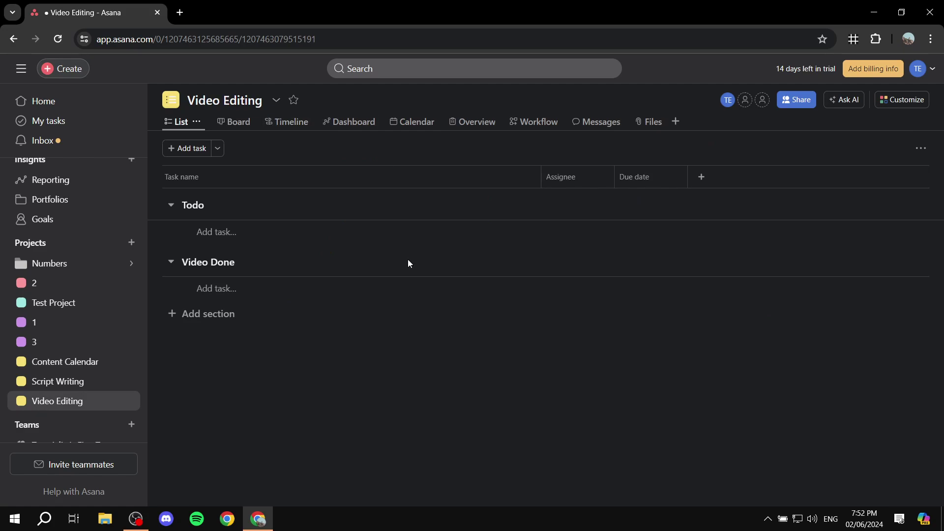
{"action": "left_click", "coordinate": [918, 101]}
{"action": "left_click", "coordinate": [758, 332]}
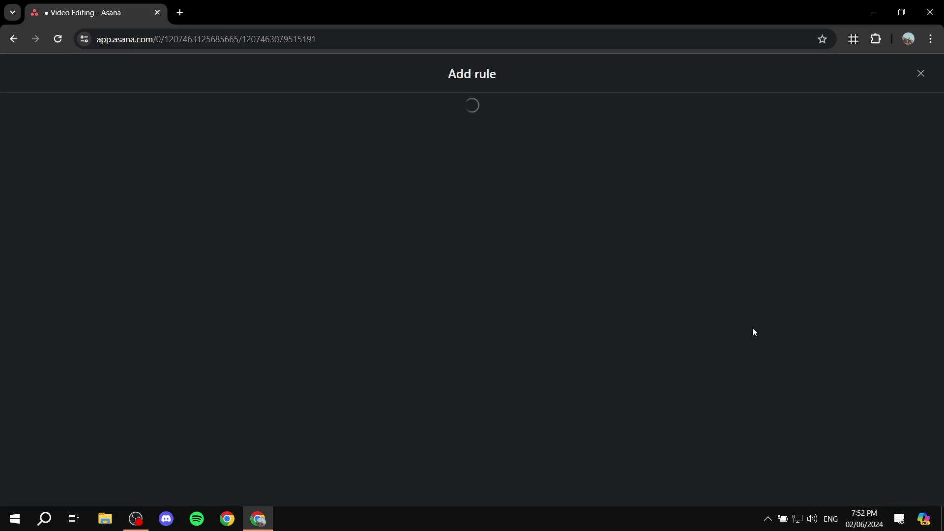
{"action": "left_click", "coordinate": [337, 178]}
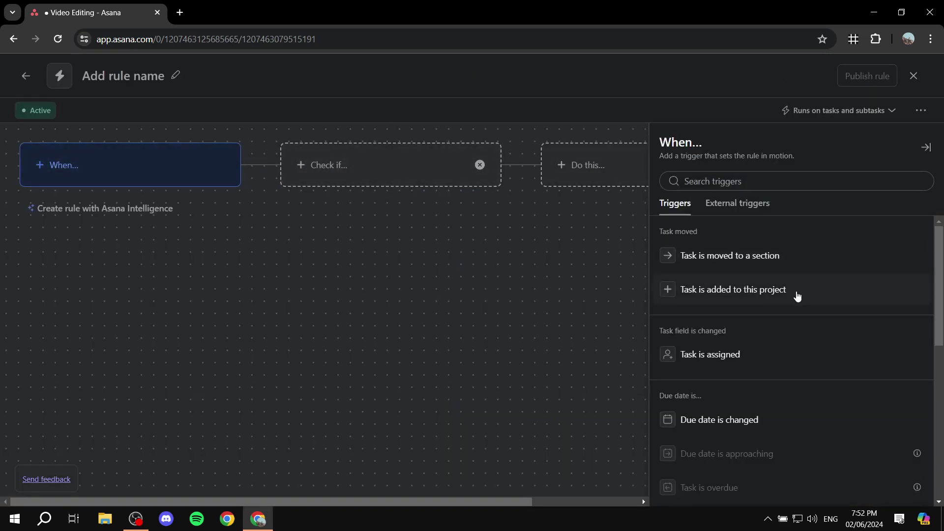
{"action": "left_click", "coordinate": [726, 294]}
Add the condition "Due date is not empty" to the Video Editing rule
{"action": "left_click", "coordinate": [416, 170]}
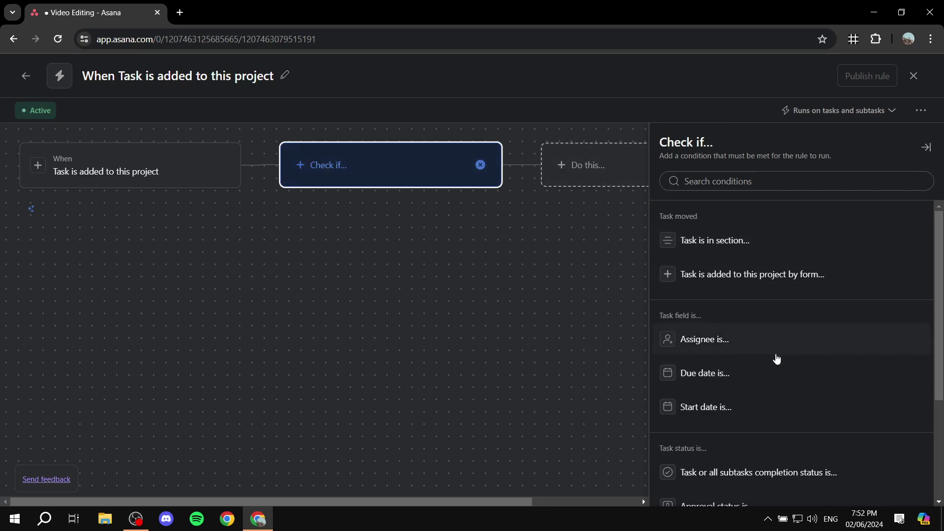
{"action": "left_click", "coordinate": [742, 382]}
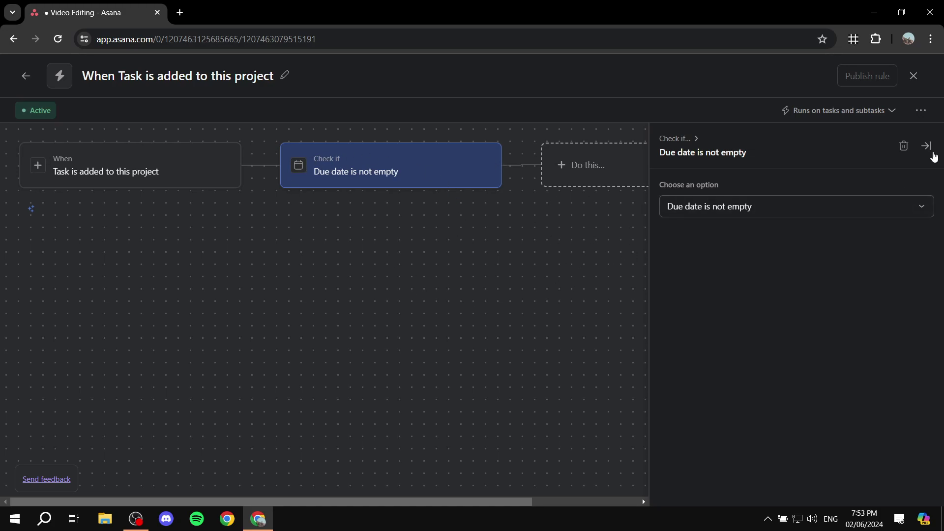
{"action": "left_click", "coordinate": [929, 149]}
Make the rule add tasks to the additional project Content Calendar in its "Video Editing" section, and publish it
{"action": "left_click", "coordinate": [666, 160]}
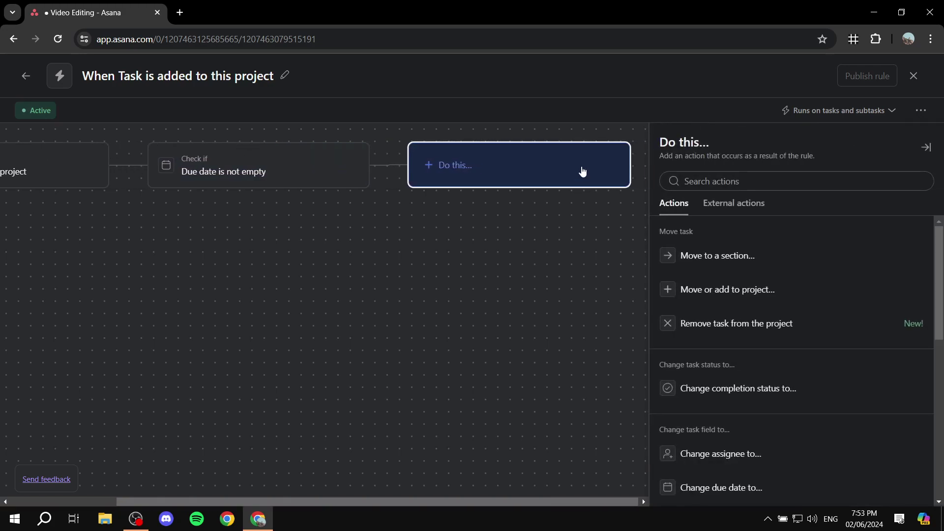
{"action": "left_click", "coordinate": [760, 300]}
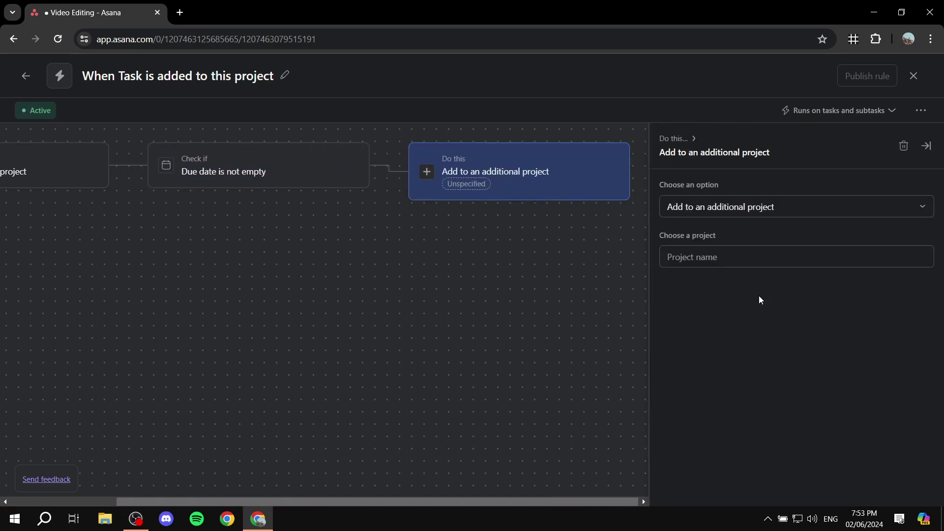
{"action": "left_click", "coordinate": [679, 209]}
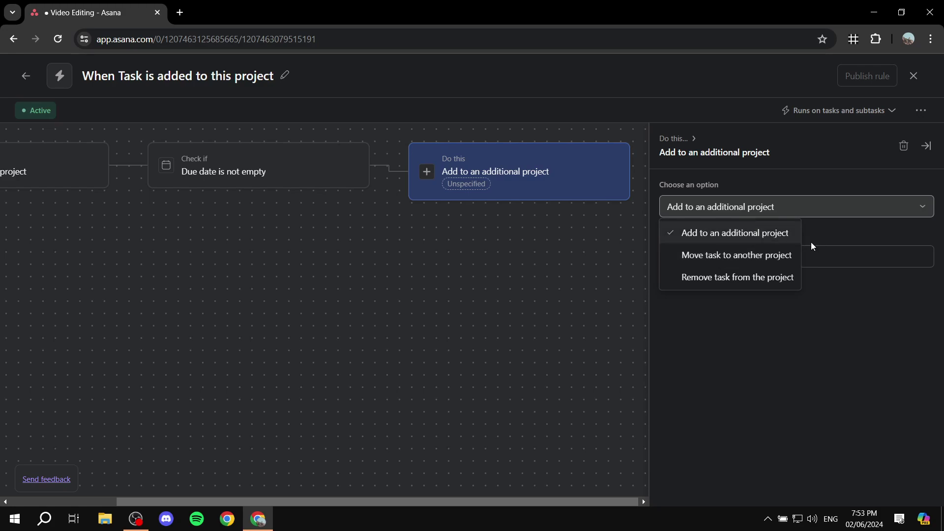
{"action": "left_click", "coordinate": [787, 235]}
{"action": "left_click", "coordinate": [771, 259]}
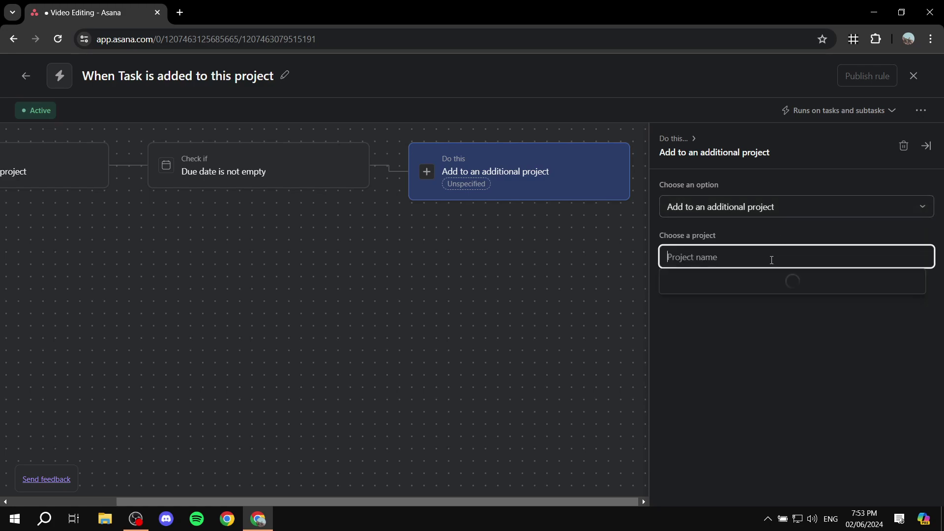
{"action": "left_click", "coordinate": [770, 283]}
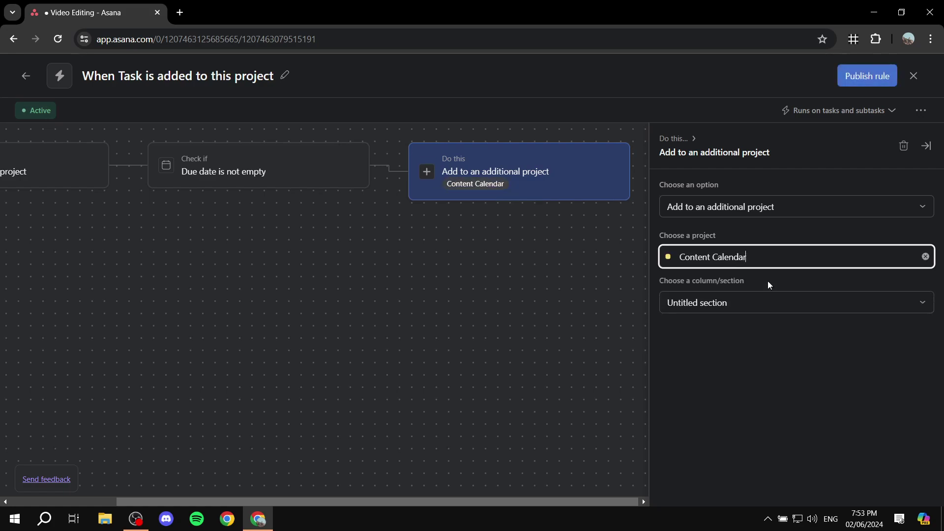
{"action": "left_click", "coordinate": [761, 302]}
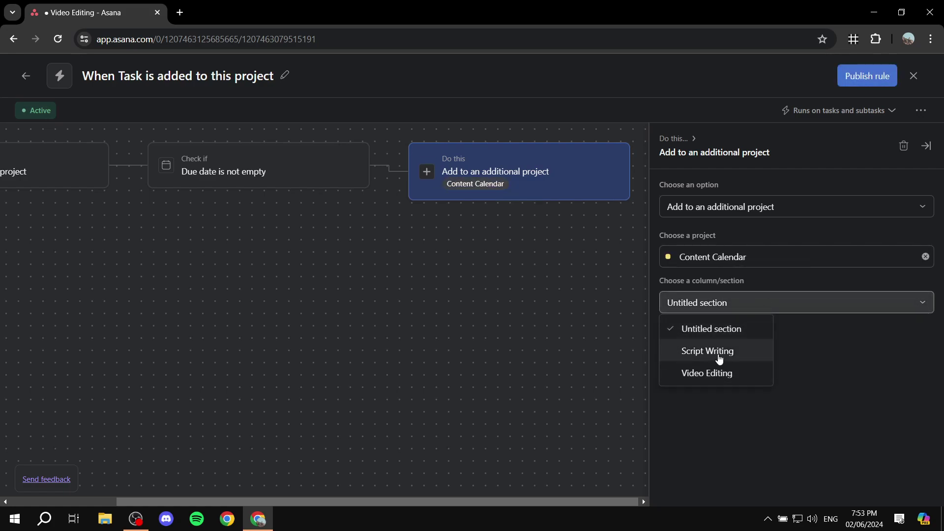
{"action": "left_click", "coordinate": [703, 376]}
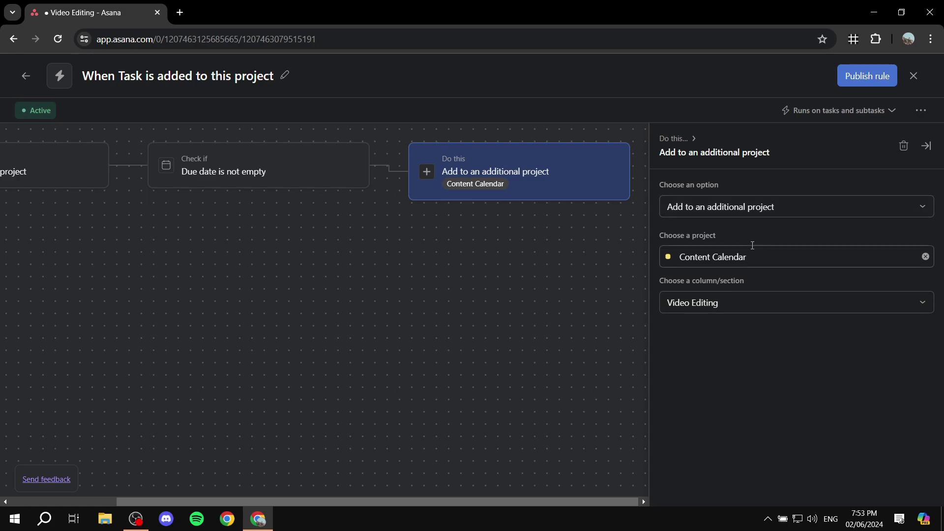
{"action": "left_click", "coordinate": [867, 77]}
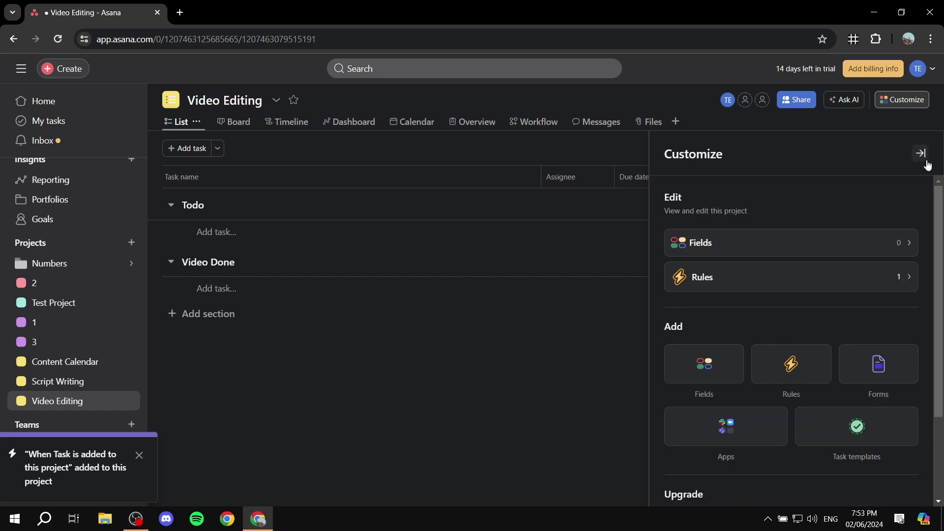
{"action": "left_click", "coordinate": [924, 156]}
Add a task named "Video Editing" to the Todo section with a due date of June 5
{"action": "left_click", "coordinate": [389, 233]}
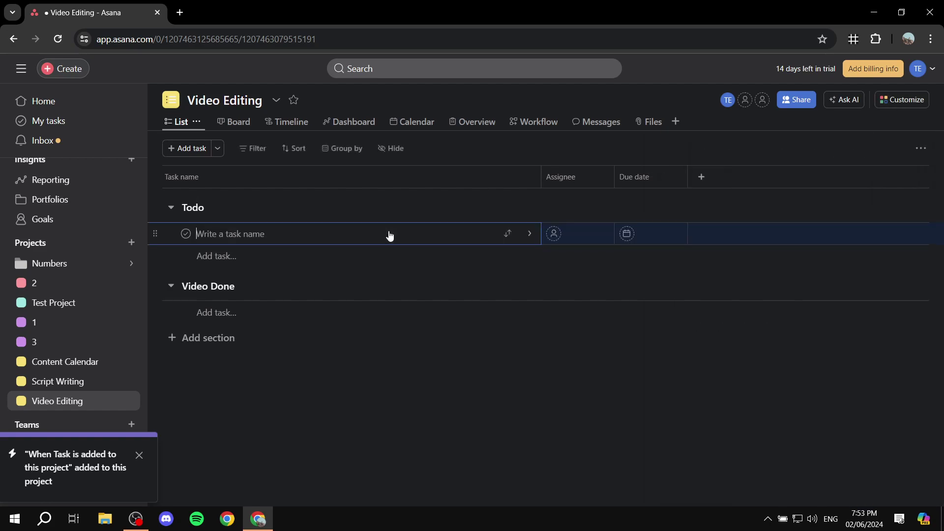
{"action": "type", "text": "Video Editing"}
{"action": "left_click", "coordinate": [639, 233]}
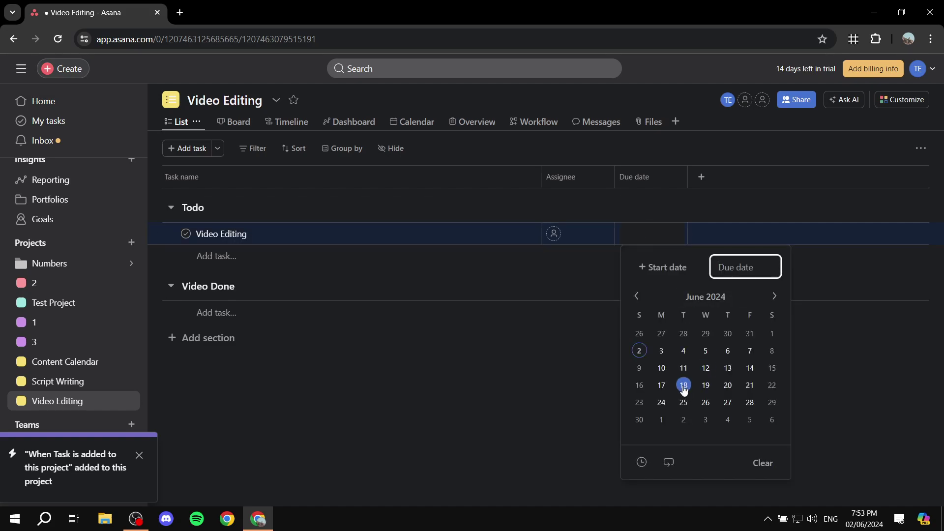
{"action": "left_click", "coordinate": [701, 355]}
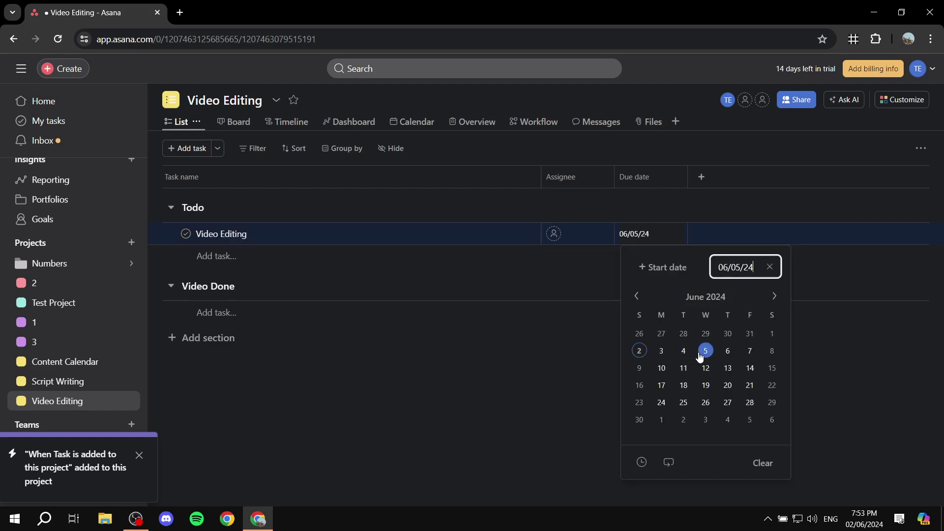
{"action": "left_click", "coordinate": [813, 422]}
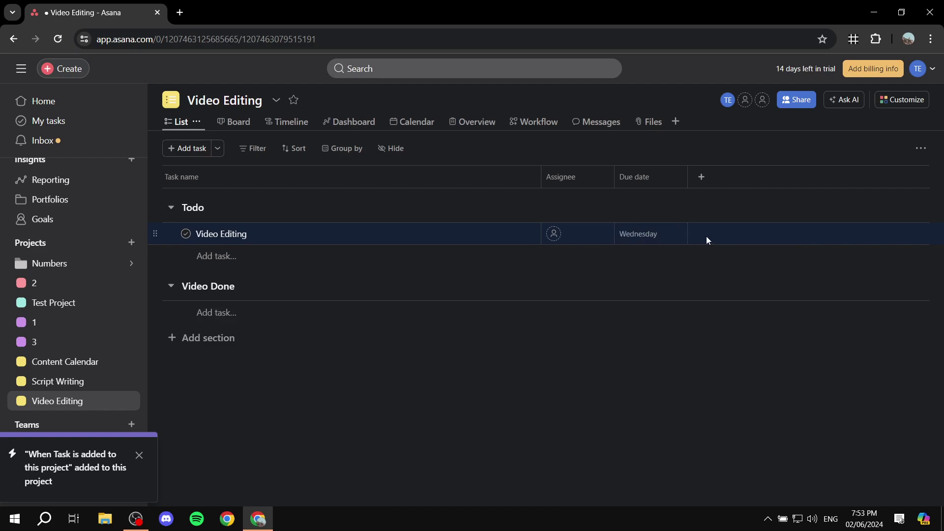
Check the Content Calendar project's calendar for the new video editing task and return to the Video Editing project
{"action": "left_click", "coordinate": [71, 368]}
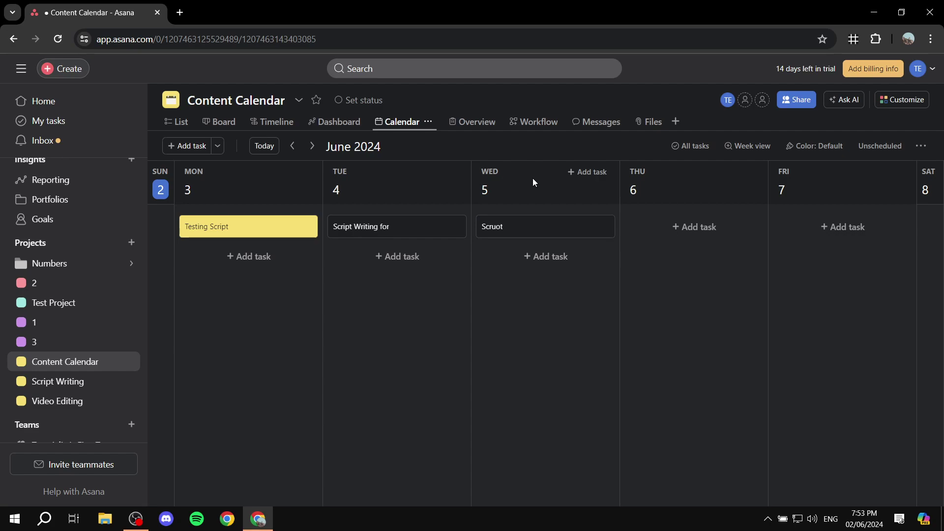
{"action": "left_click", "coordinate": [57, 401]}
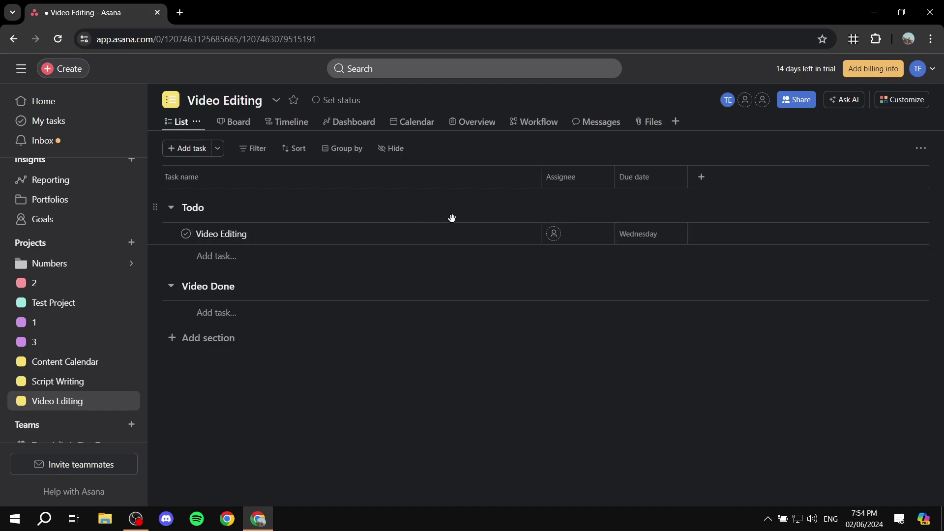
{"action": "left_click", "coordinate": [80, 365]}
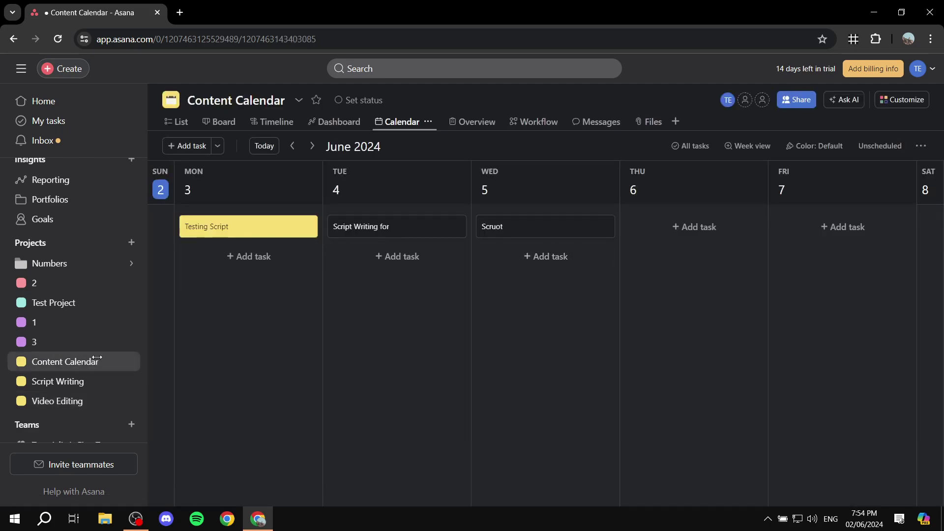
{"action": "left_click", "coordinate": [53, 400]}
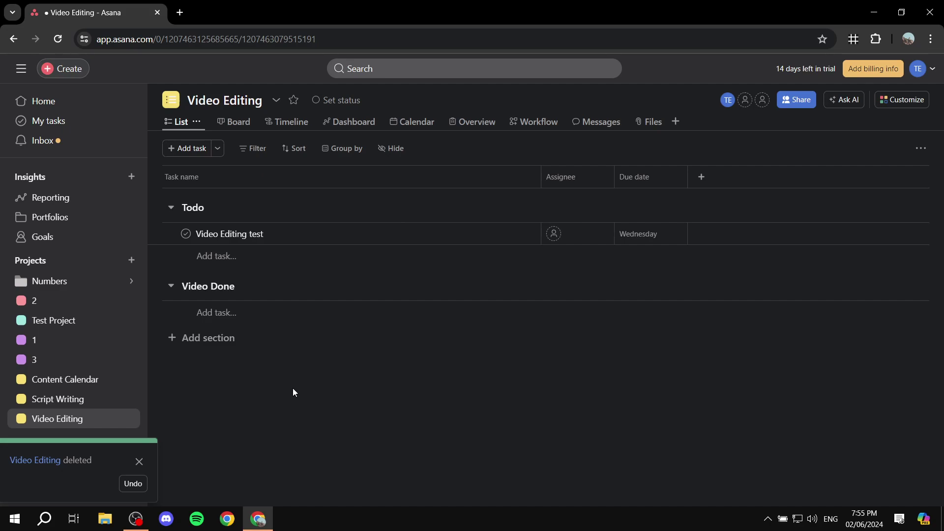
Add a task named "Another test" to the Todo section of Video Editing with a due date of Thursday, June 6
{"action": "left_click", "coordinate": [139, 461]}
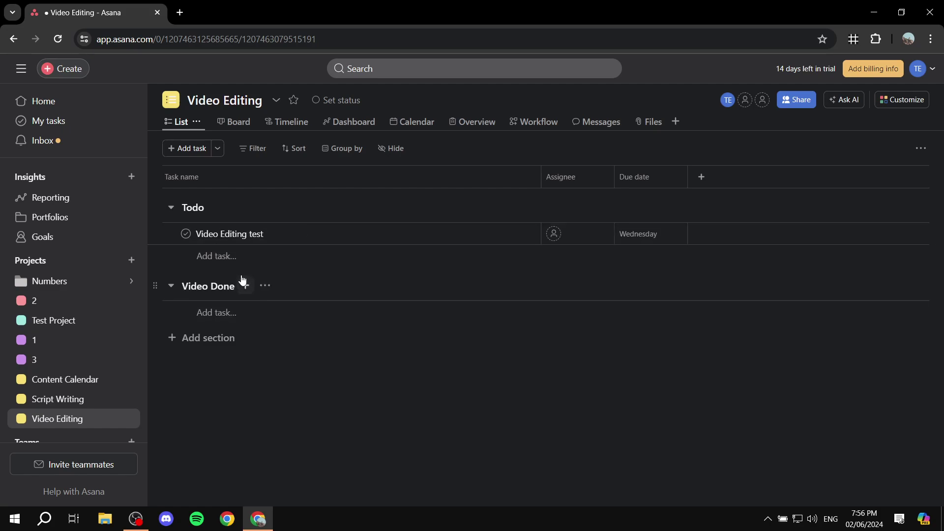
{"action": "left_click", "coordinate": [276, 256]}
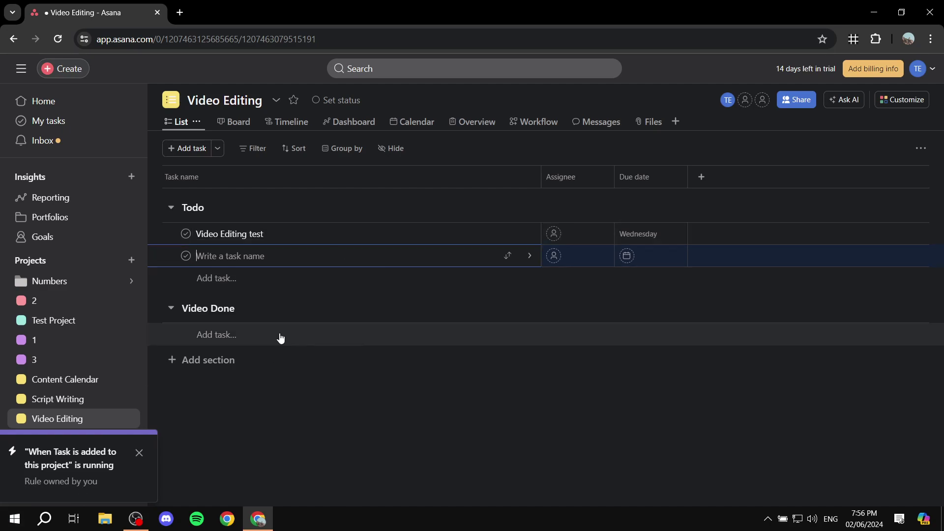
{"action": "type", "text": "Another test"}
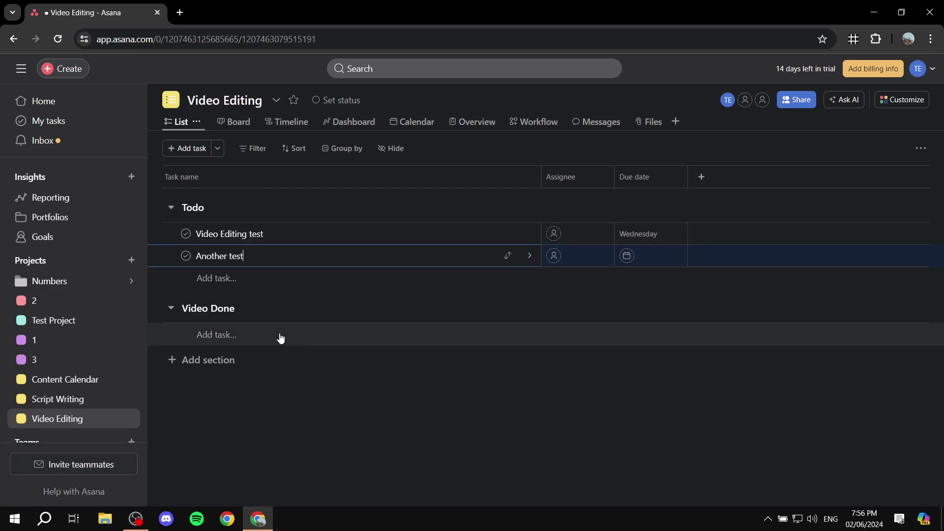
{"action": "left_click", "coordinate": [639, 256]}
{"action": "left_click", "coordinate": [727, 373]}
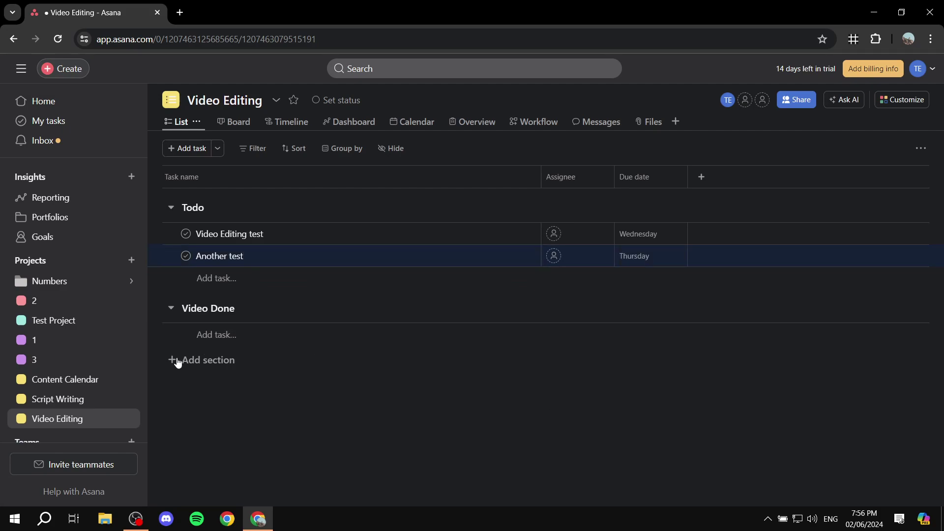
Check the Content Calendar for the "Another test" task, view the Script Writing project's tasks, and return to the Content Calendar
{"action": "left_click", "coordinate": [77, 383]}
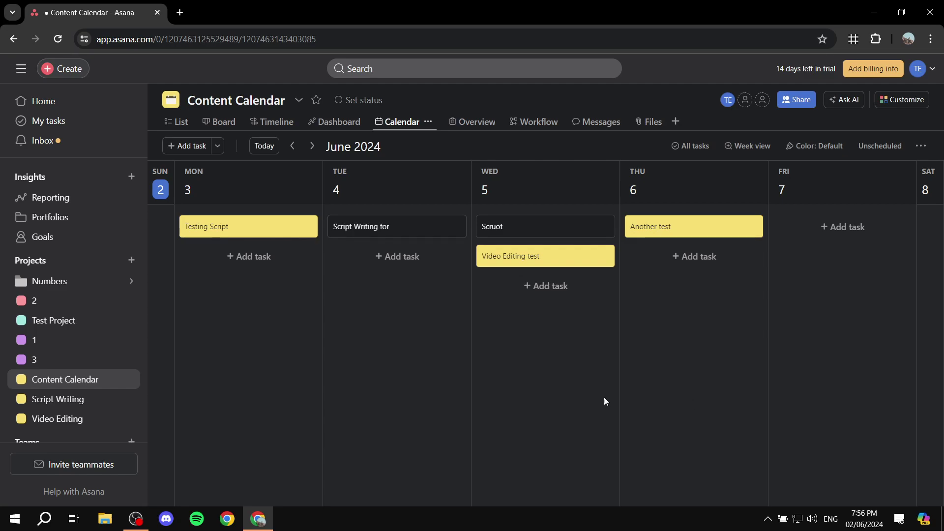
{"action": "scroll", "coordinate": [65, 334], "scroll_direction": "down", "scroll_amount": 2}
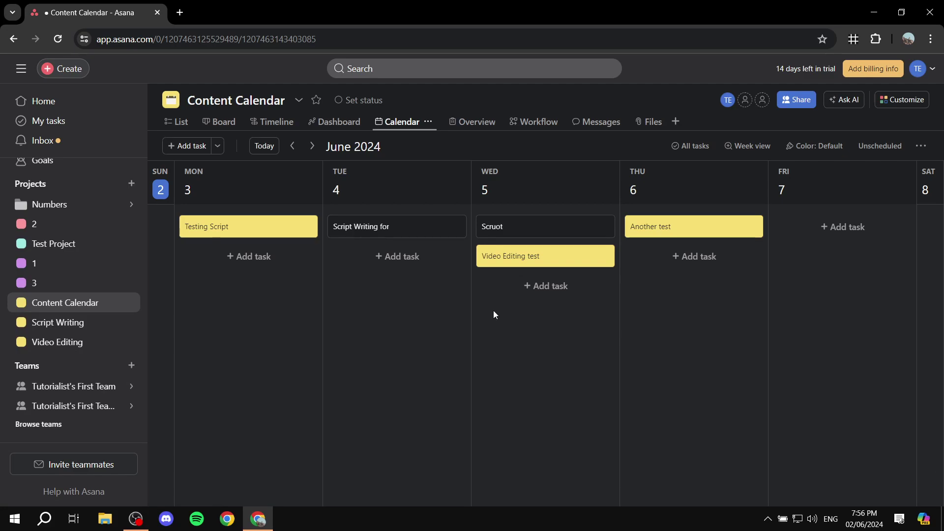
{"action": "scroll", "coordinate": [82, 302], "scroll_direction": "up", "scroll_amount": 1}
{"action": "scroll", "coordinate": [82, 302], "scroll_direction": "up", "scroll_amount": 1}
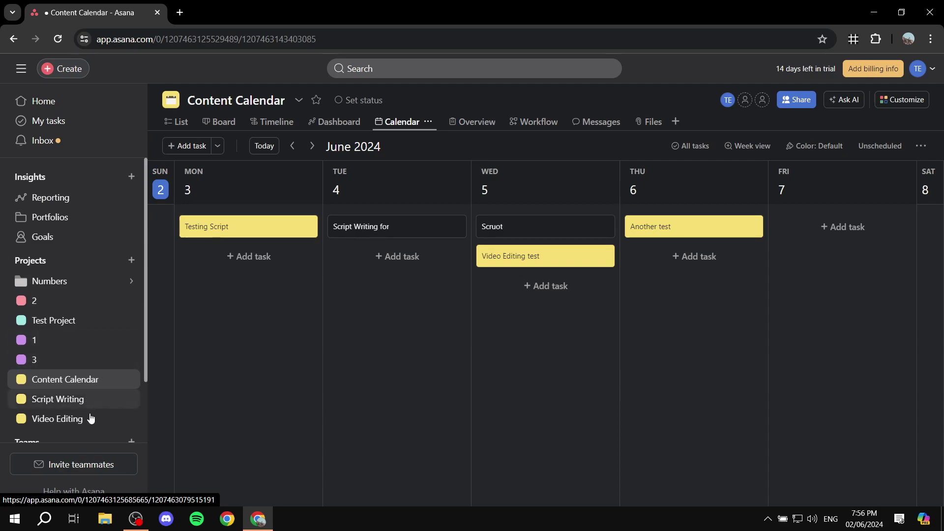
{"action": "left_click", "coordinate": [69, 407]}
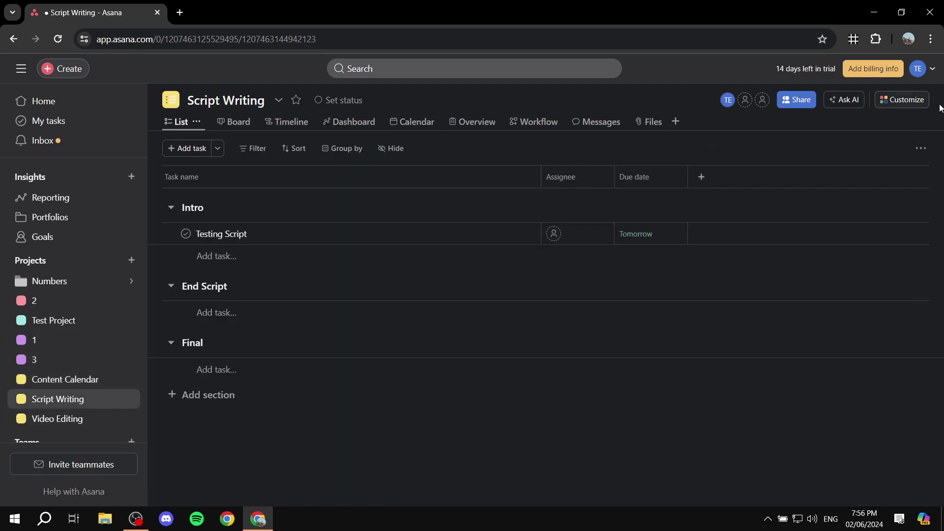
{"action": "left_click", "coordinate": [68, 381]}
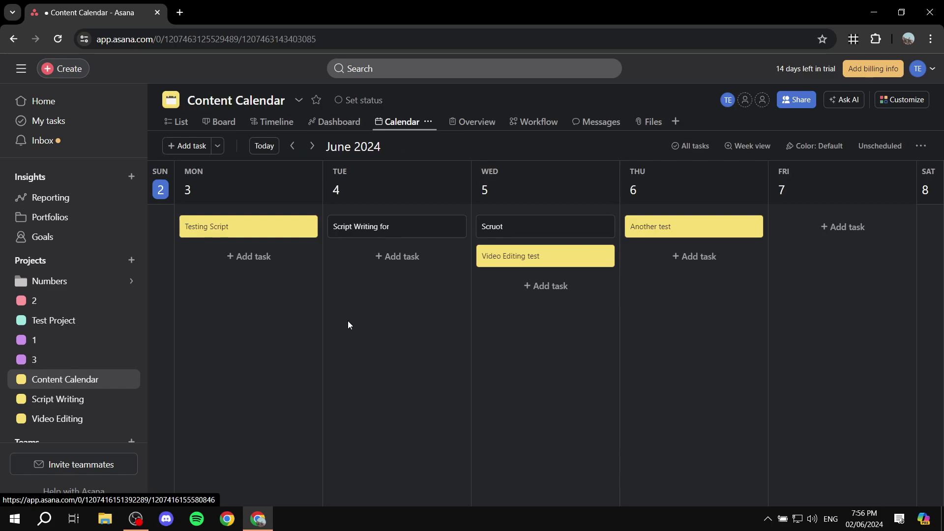